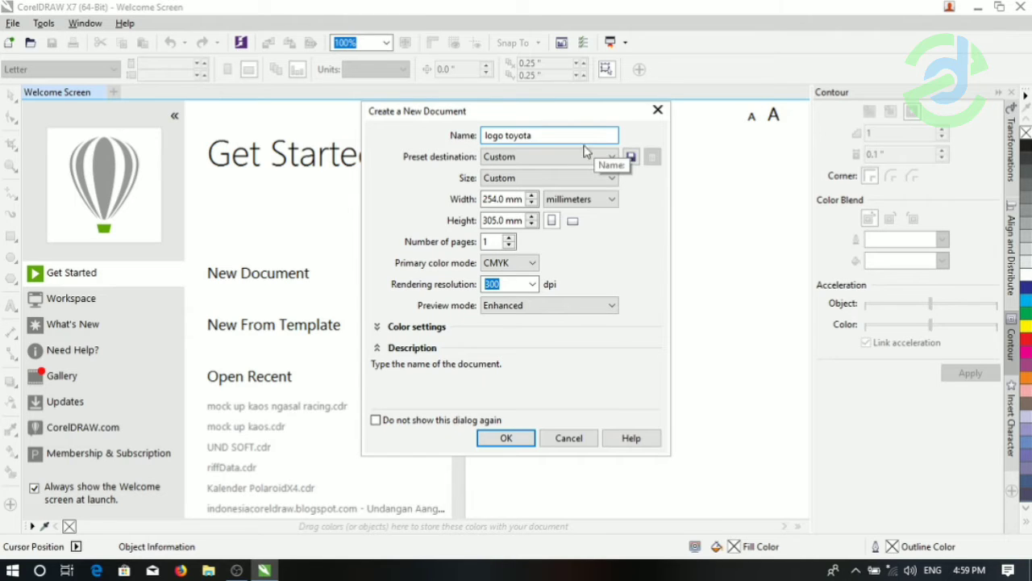
- Create the 254 × 305 mm document "logo toyota" in CMYK at 300 dpi and switch its page to landscape
{"action": "left_click", "coordinate": [508, 437]}
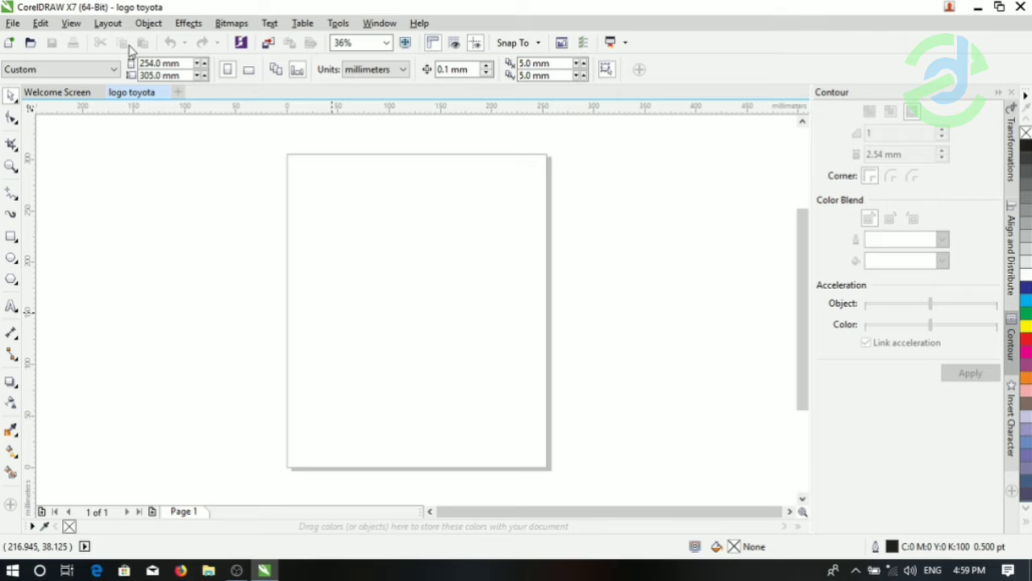
{"action": "left_click", "coordinate": [248, 71]}
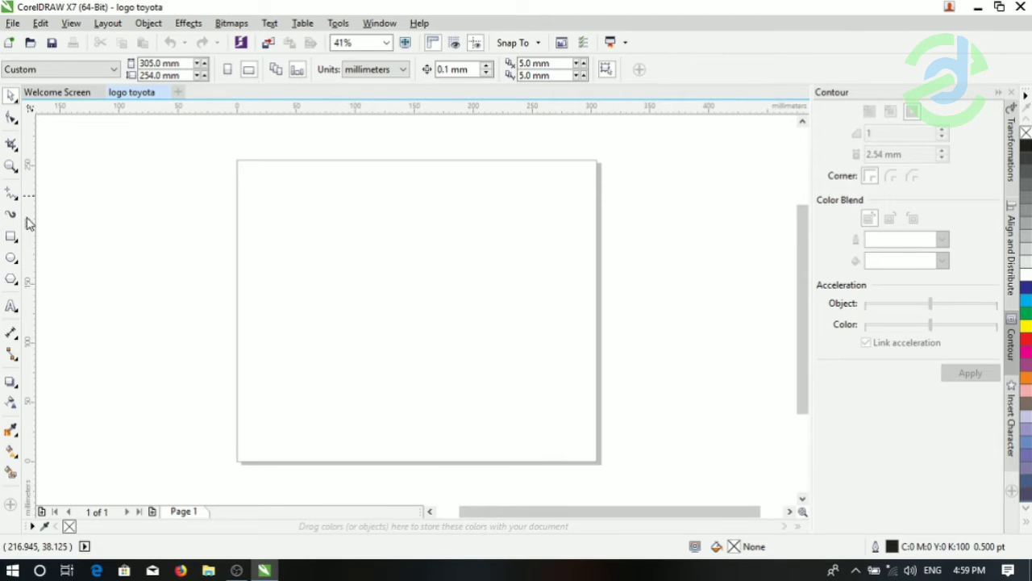
- Draw a horizontal ellipse about 218 × 115 mm on the page and fill it with red
{"action": "left_click", "coordinate": [12, 258]}
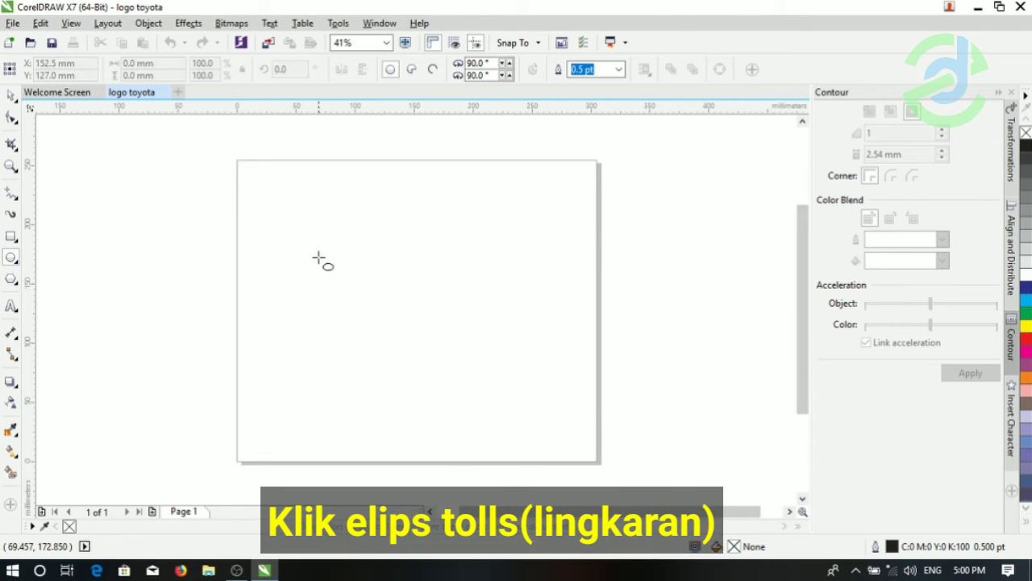
{"action": "mouse_move", "coordinate": [312, 259]}
{"action": "left_mouse_down"}
{"action": "mouse_move", "coordinate": [370, 295]}
{"action": "mouse_move", "coordinate": [429, 310]}
{"action": "mouse_move", "coordinate": [524, 391]}
{"action": "mouse_move", "coordinate": [571, 399]}
{"action": "left_mouse_up"}
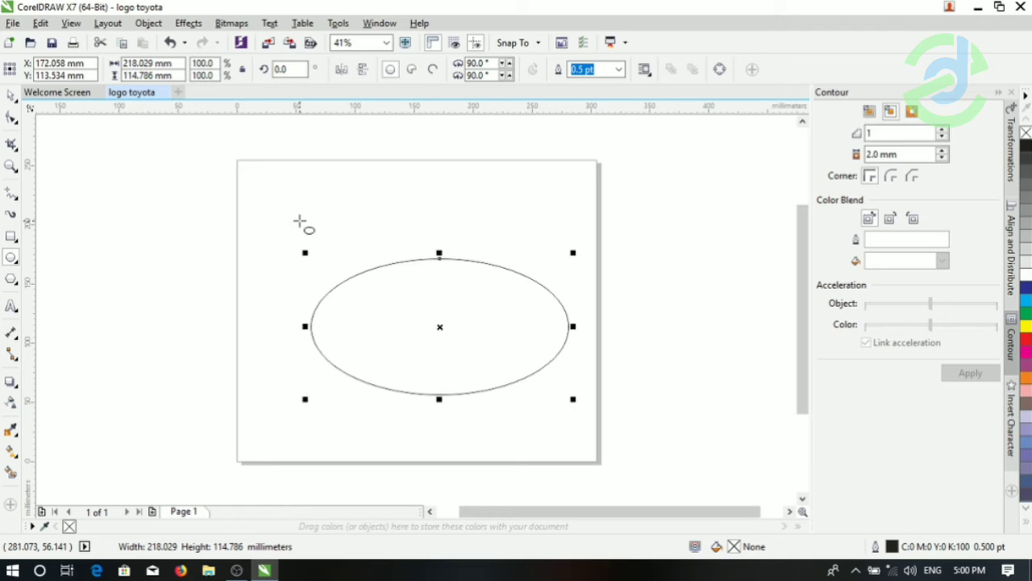
{"action": "left_click", "coordinate": [10, 97]}
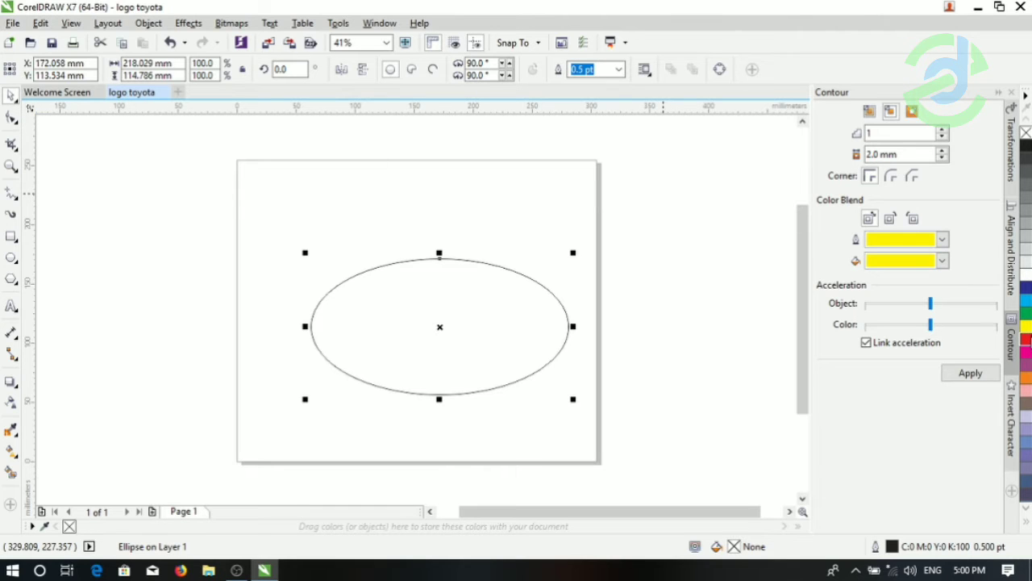
{"action": "left_click", "coordinate": [1025, 339]}
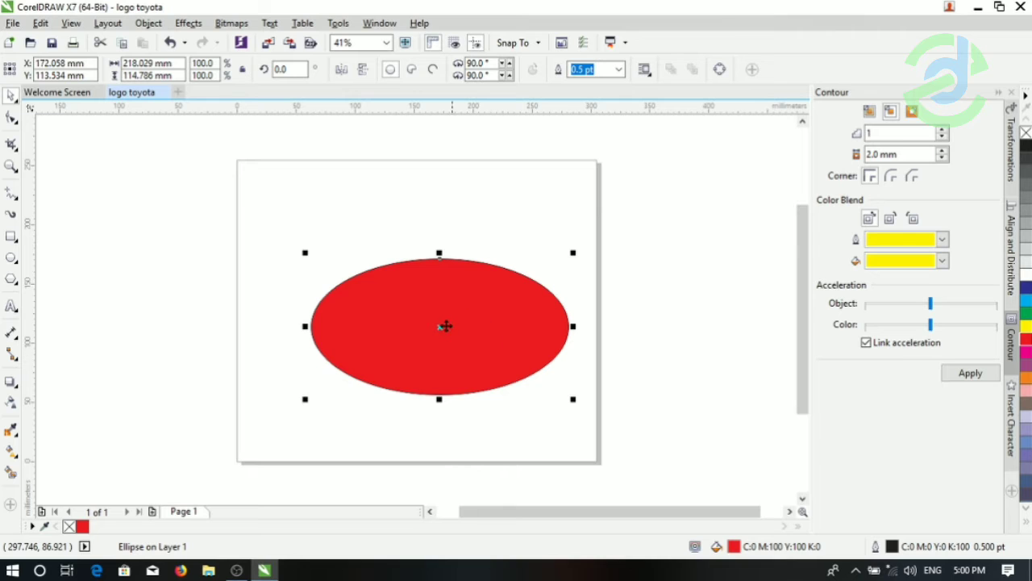
- Move the red ellipse to the middle of the page and scale it to about 200 × 105 mm
{"action": "left_click_drag", "start_coordinate": [442, 327], "coordinate": [418, 310]}
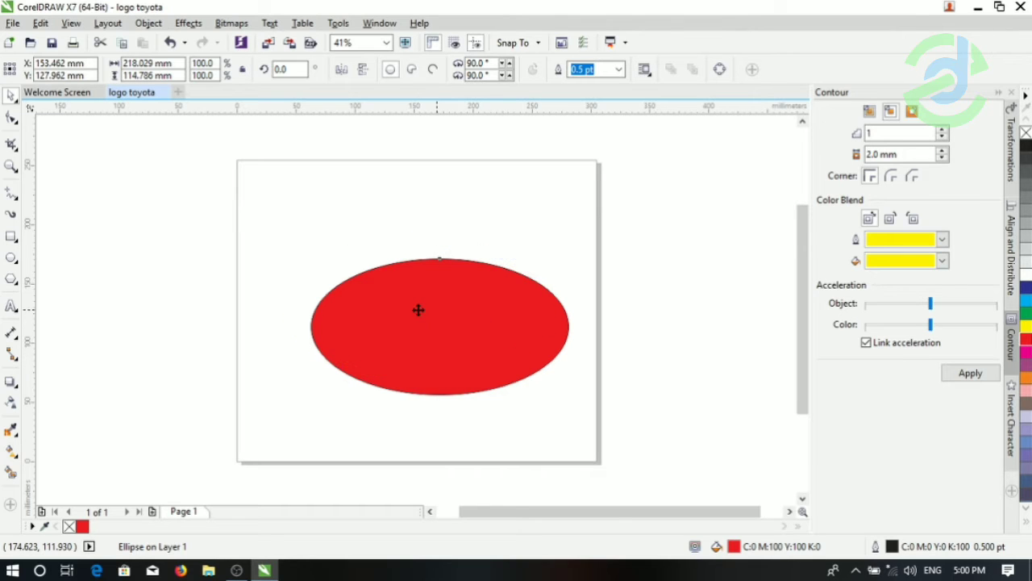
{"action": "key", "text": "ctrl+z"}
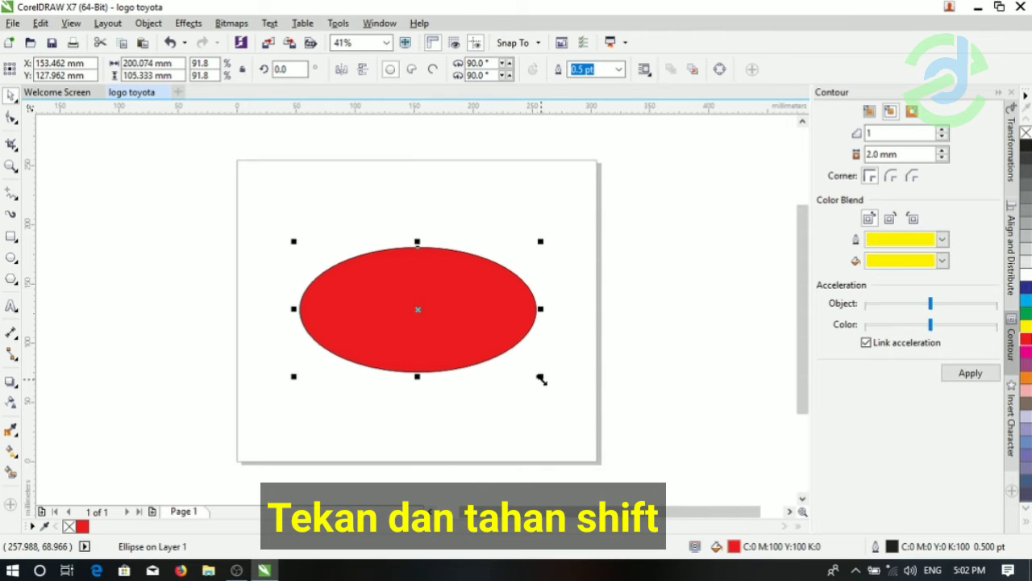
- Hollow the red ellipse into a ring by trimming out a concentric copy scaled to about 160 × 84 mm
{"action": "left_click_drag", "start_coordinate": [540, 380], "coordinate": [519, 376]}
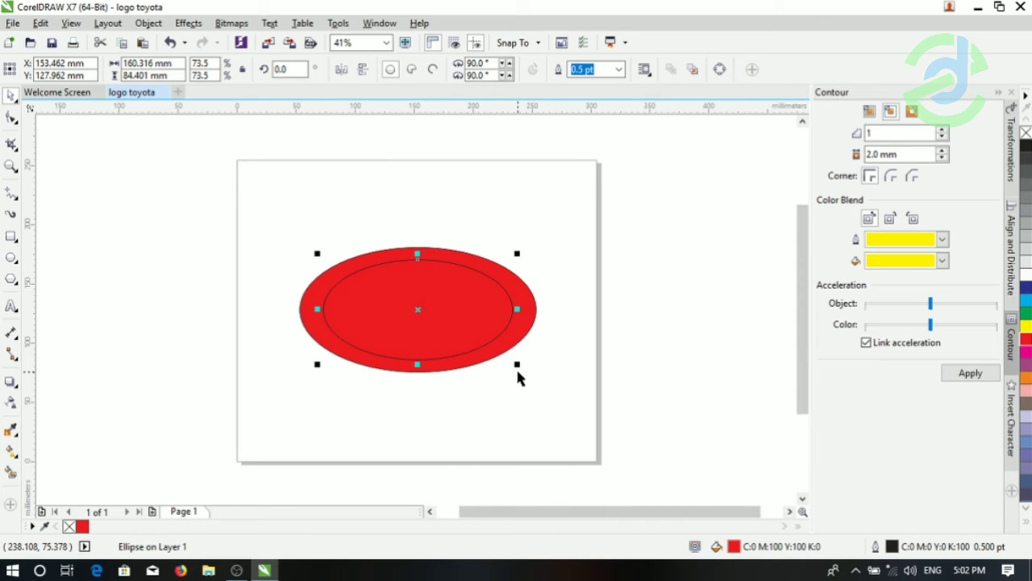
{"action": "left_click", "coordinate": [533, 314], "text": "shift"}
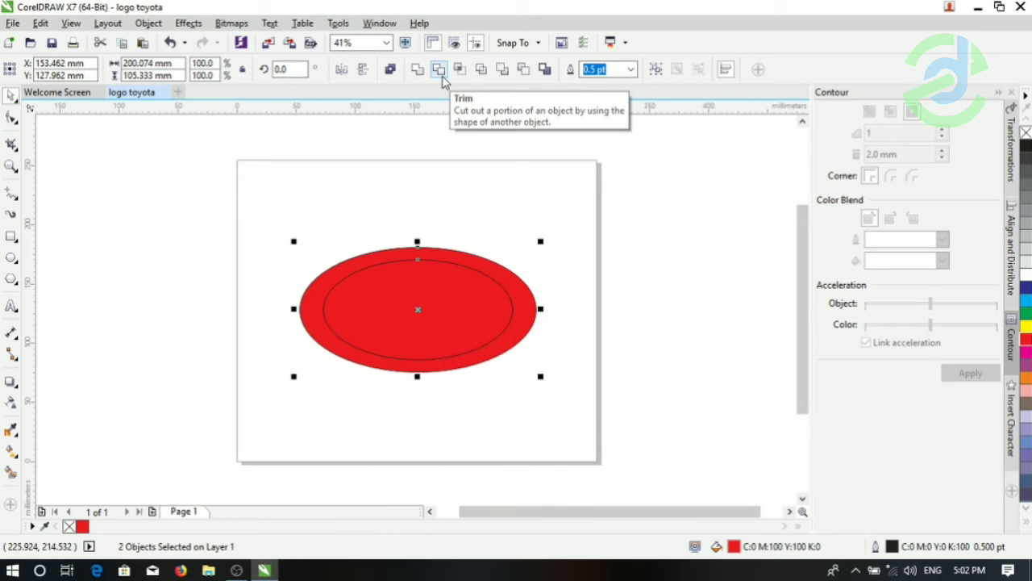
{"action": "left_click", "coordinate": [439, 71]}
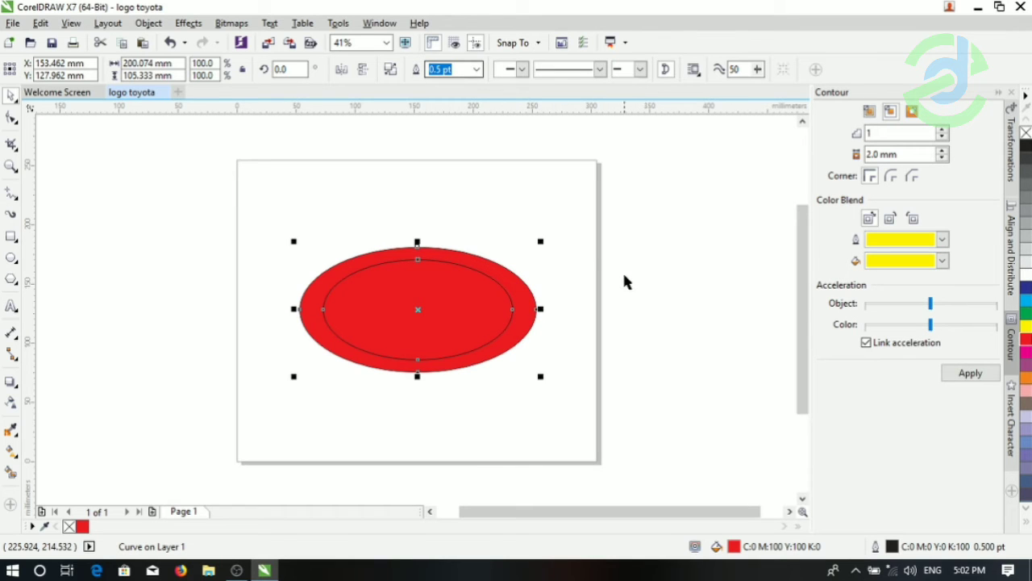
{"action": "left_click", "coordinate": [457, 317]}
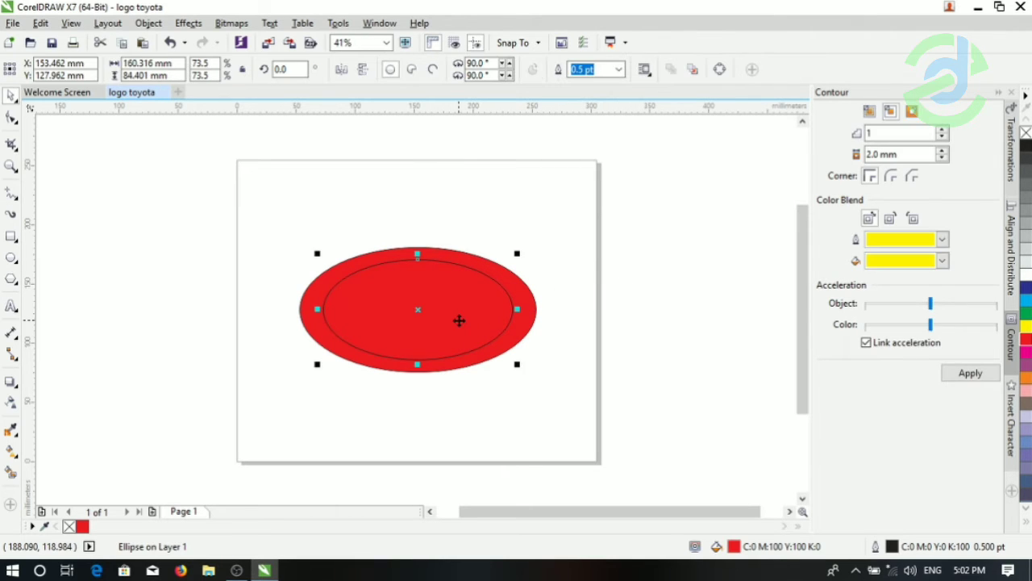
{"action": "key", "text": "Delete"}
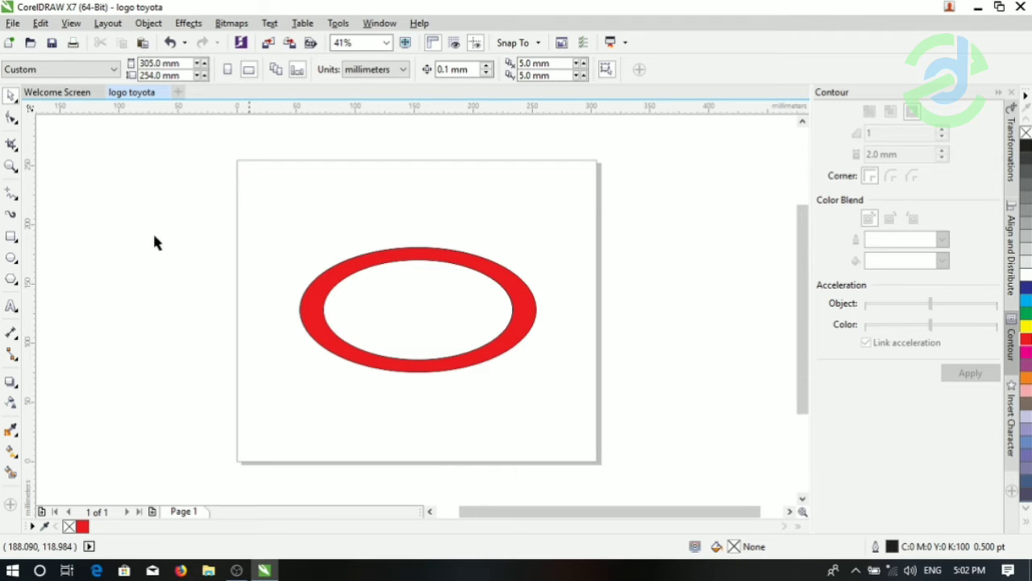
- Draw a flat ellipse about 138 × 48 mm inside the ring and move it up to overlap the ring's upper edge
{"action": "left_click", "coordinate": [11, 259]}
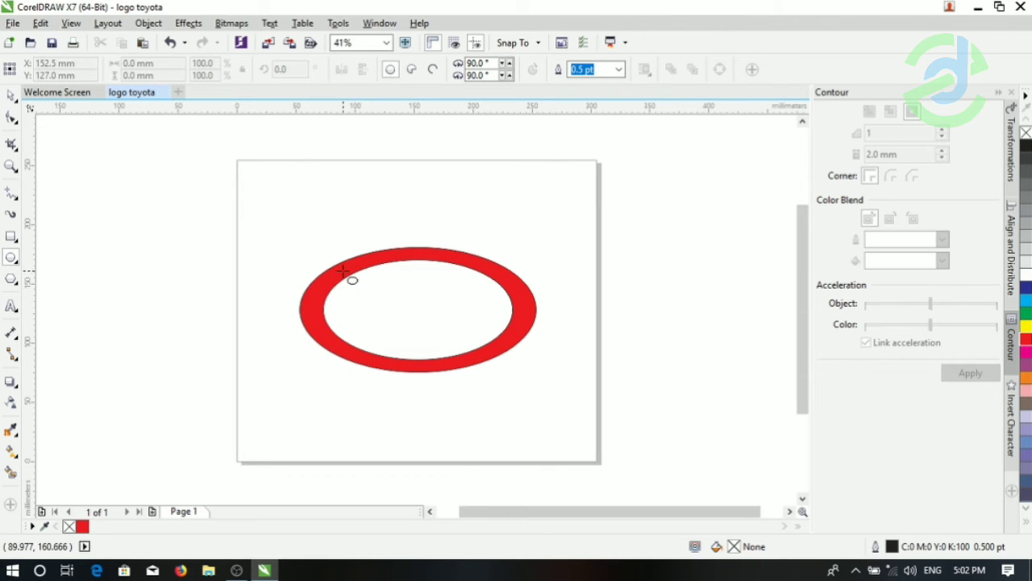
{"action": "left_click_drag", "start_coordinate": [343, 269], "coordinate": [511, 331]}
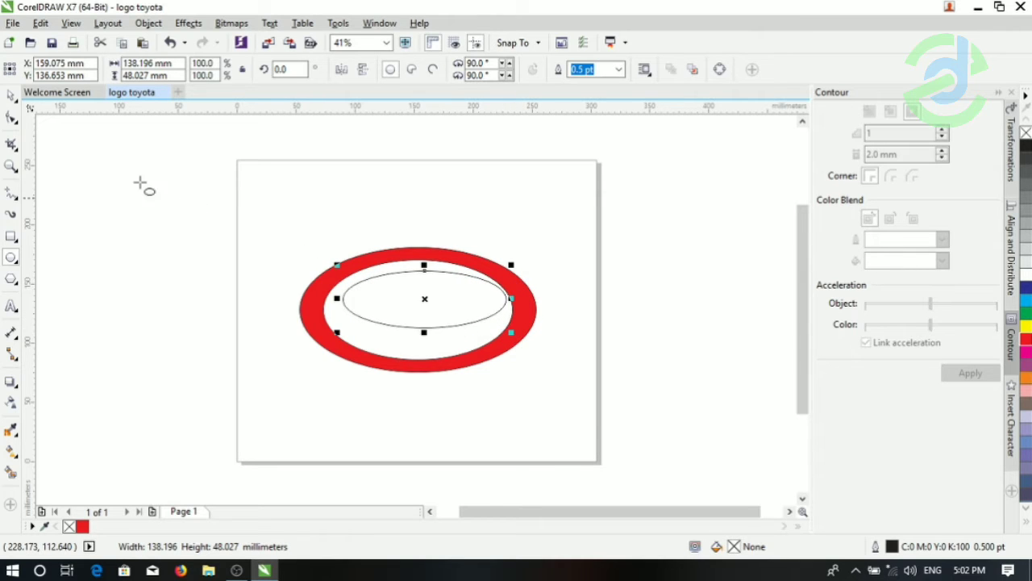
{"action": "left_click", "coordinate": [12, 96]}
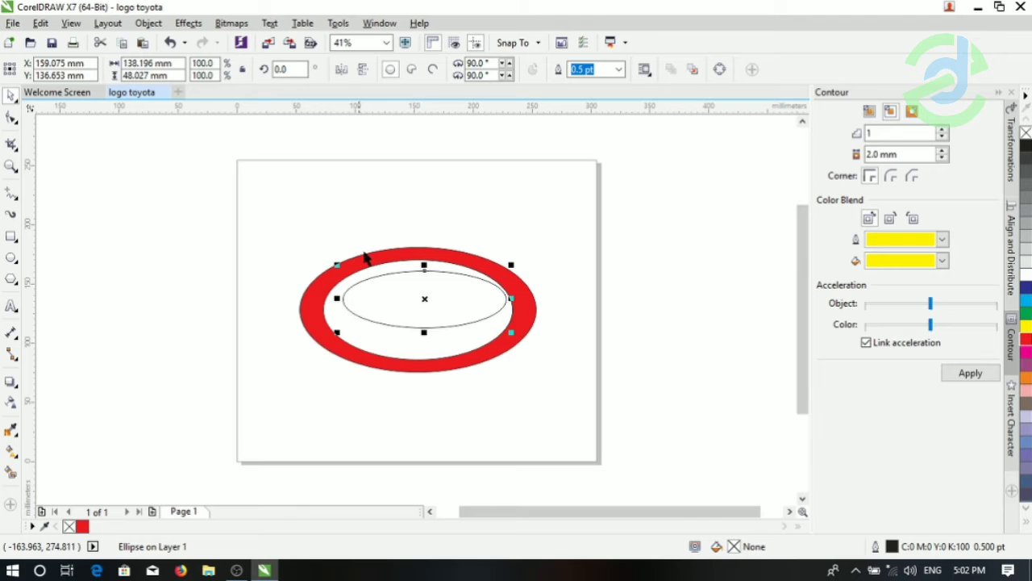
{"action": "left_click_drag", "start_coordinate": [424, 297], "coordinate": [417, 280]}
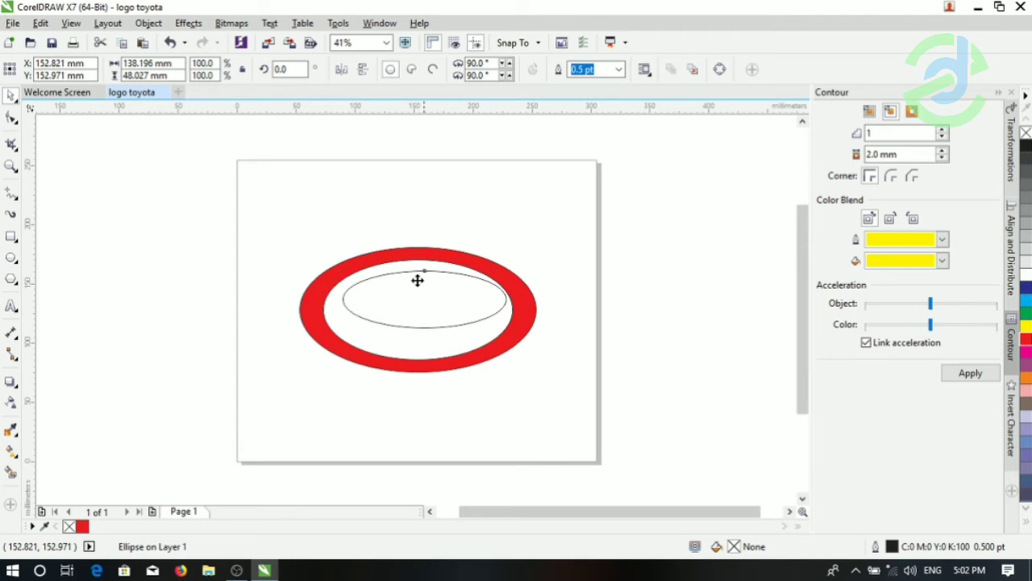
- Centre the flat ellipse horizontally on the ring and fill it with red
{"action": "left_click", "coordinate": [532, 328], "text": "shift"}
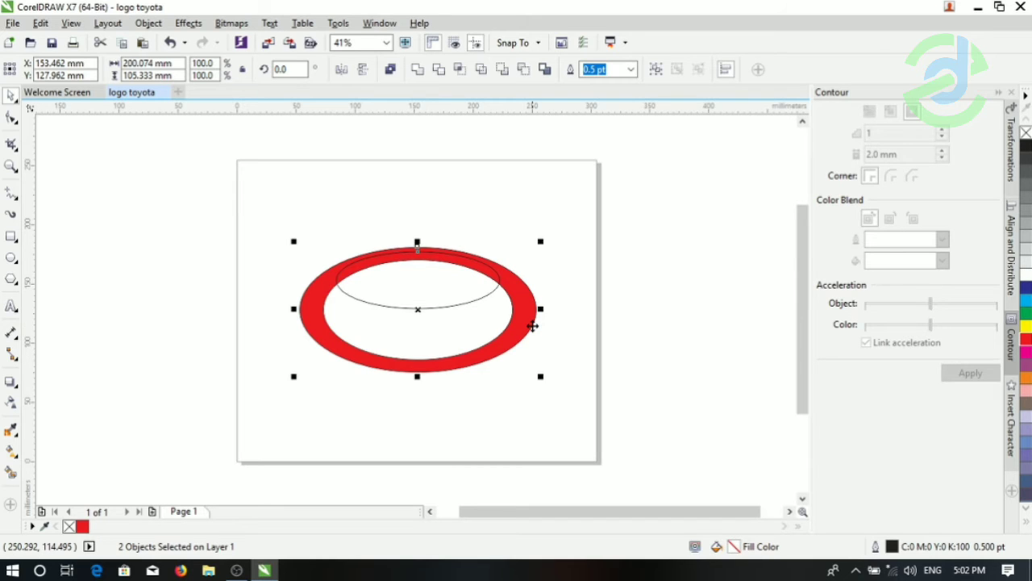
{"action": "left_click", "coordinate": [624, 266]}
{"action": "left_click", "coordinate": [451, 284]}
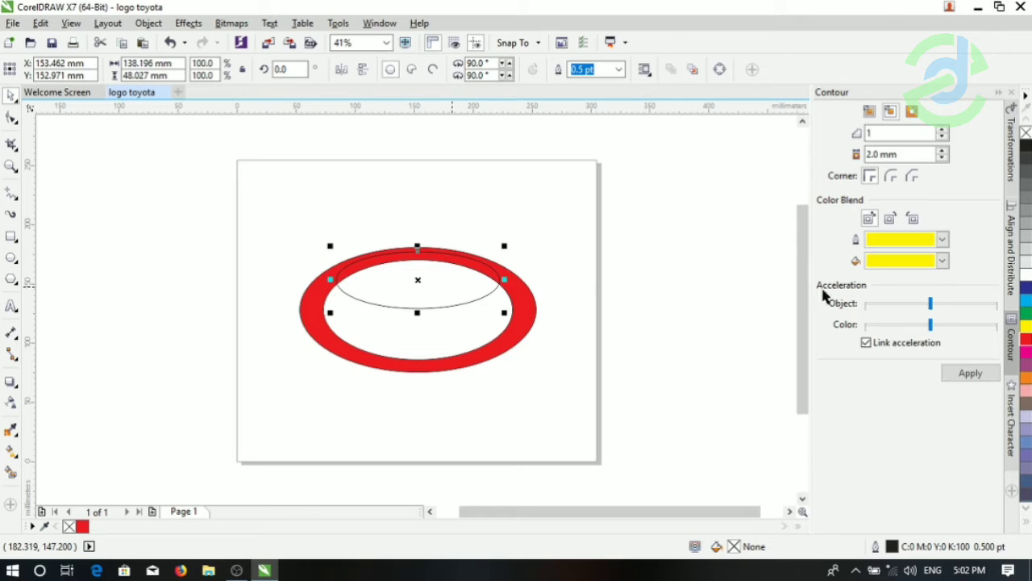
{"action": "left_click", "coordinate": [1027, 341]}
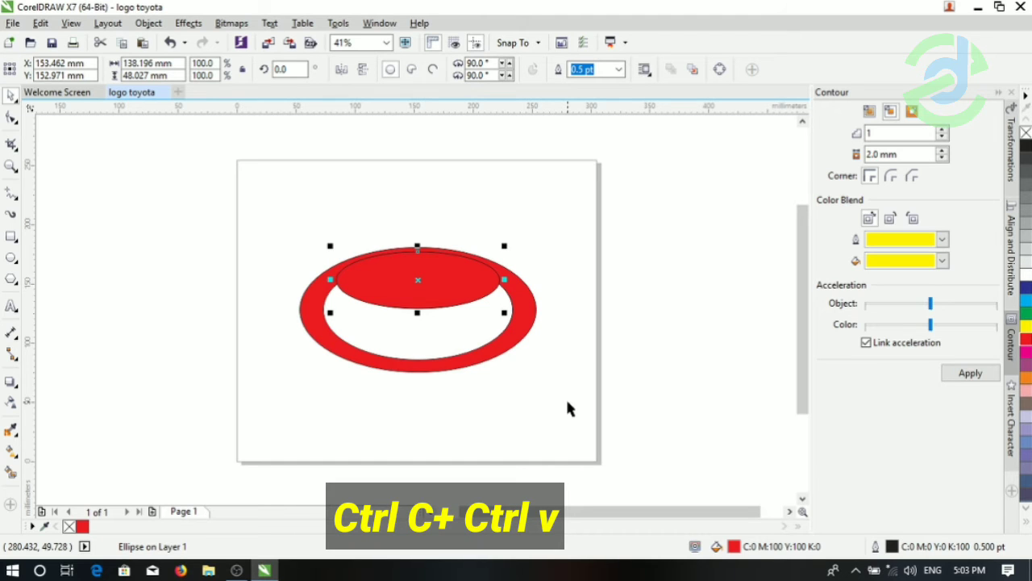
- Hollow the flat red ellipse into a ring by trimming out a concentric copy scaled to about 110 × 38 mm
{"action": "key", "text": "ctrl+c"}
{"action": "key", "text": "ctrl+v"}
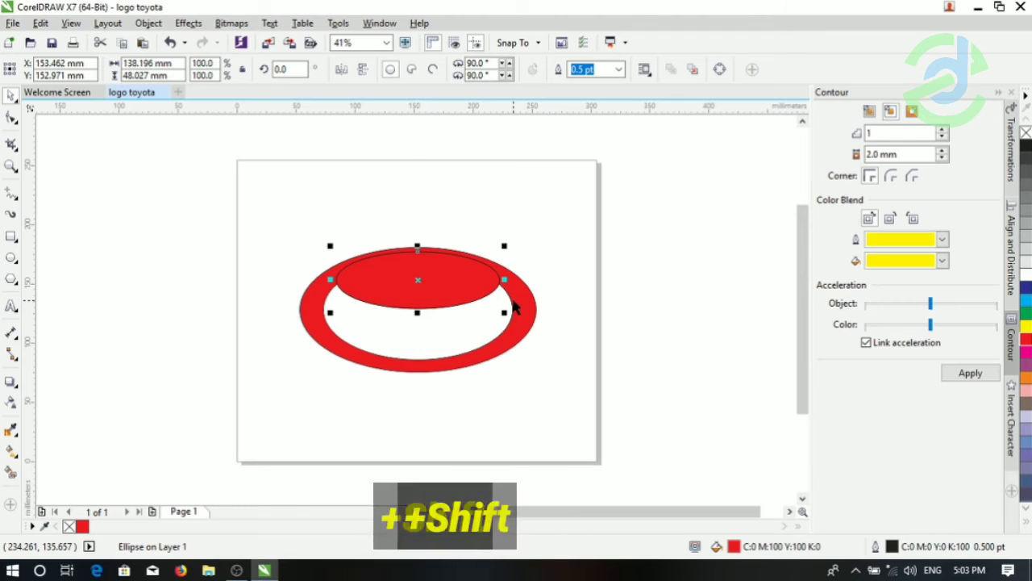
{"action": "left_click_drag", "start_coordinate": [506, 312], "coordinate": [488, 307]}
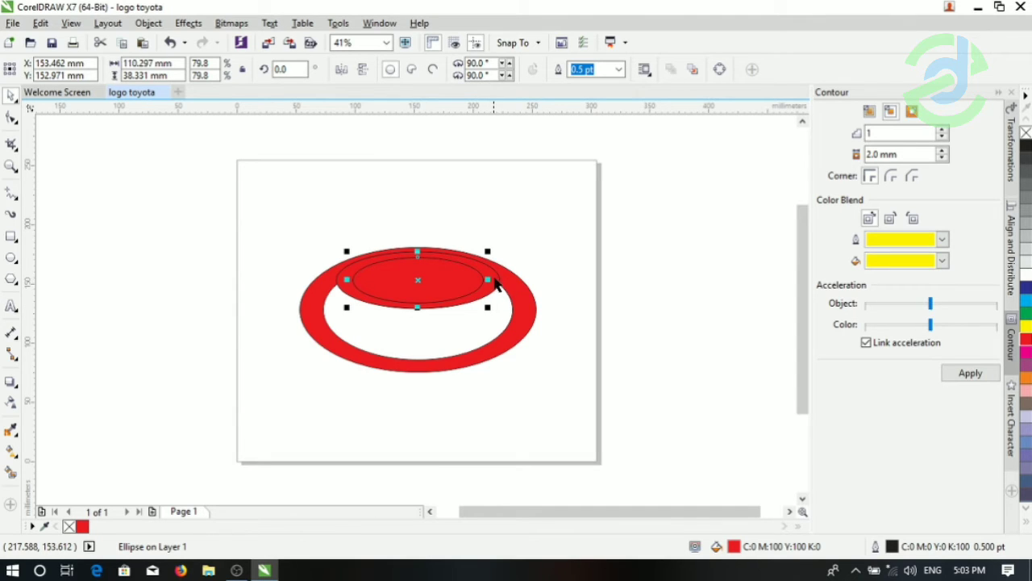
{"action": "left_click", "coordinate": [499, 278]}
{"action": "left_click", "coordinate": [500, 278], "text": "shift"}
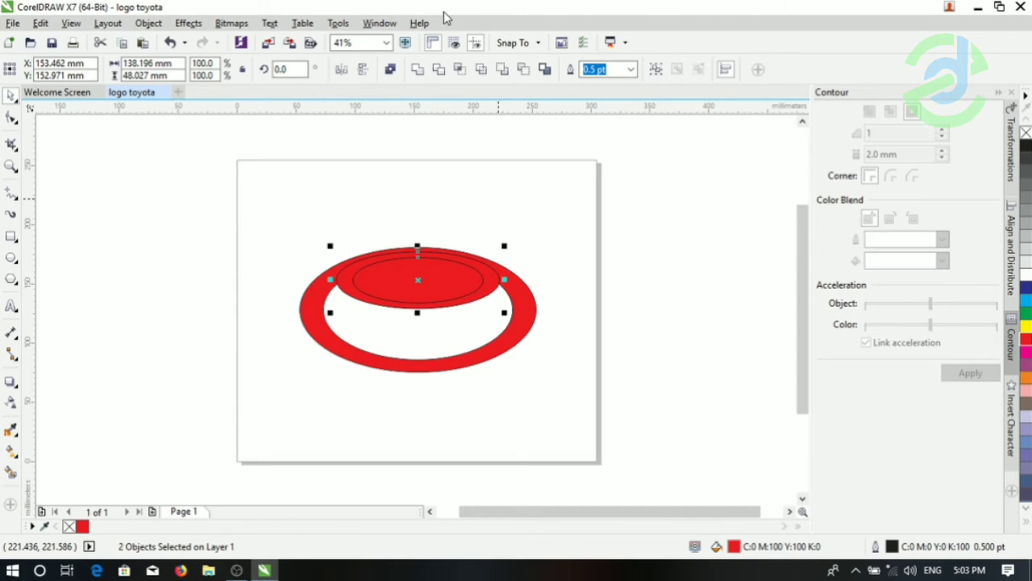
{"action": "left_click", "coordinate": [442, 72]}
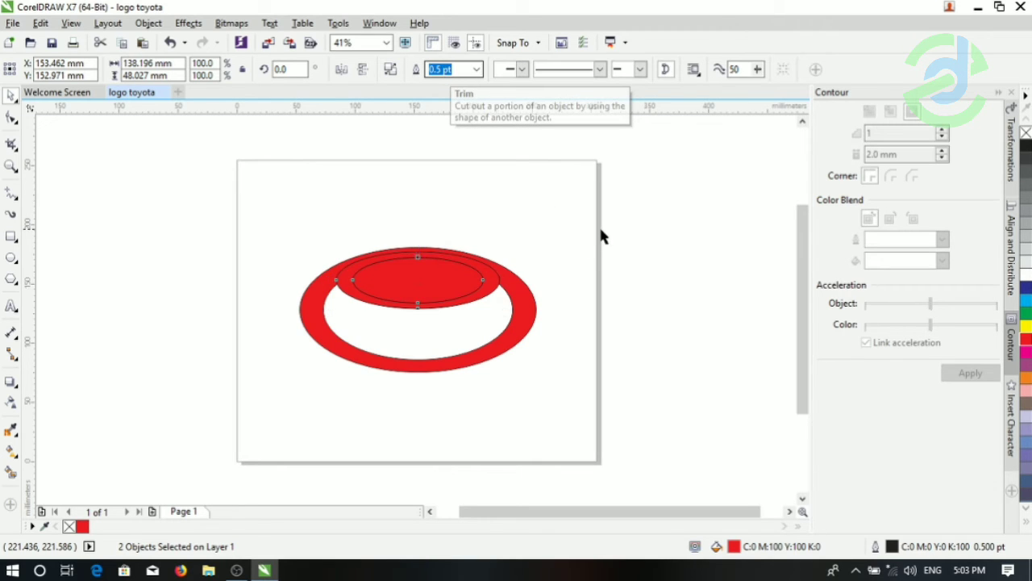
{"action": "left_click", "coordinate": [429, 277]}
{"action": "left_click", "coordinate": [432, 282]}
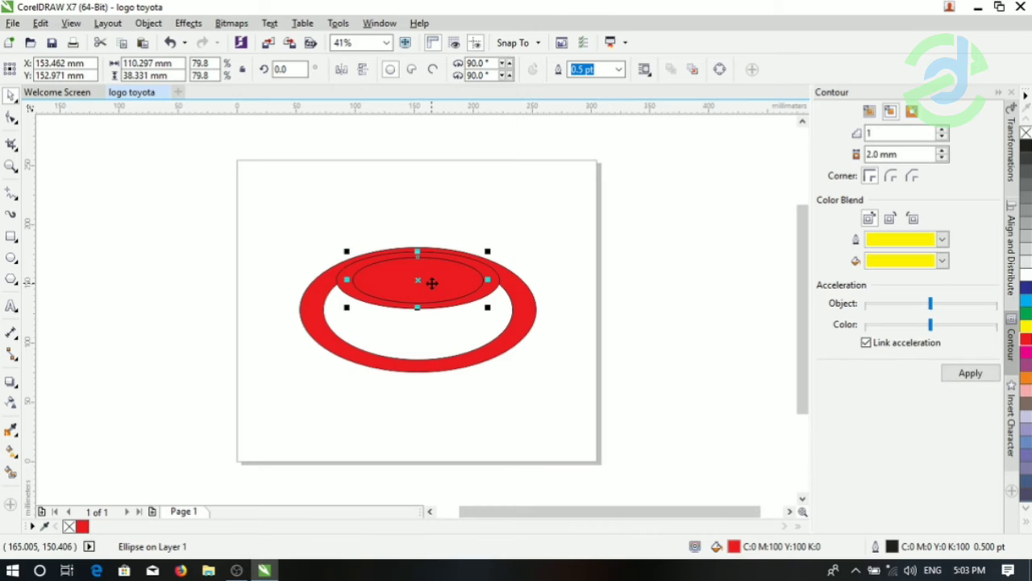
{"action": "key", "text": "Delete"}
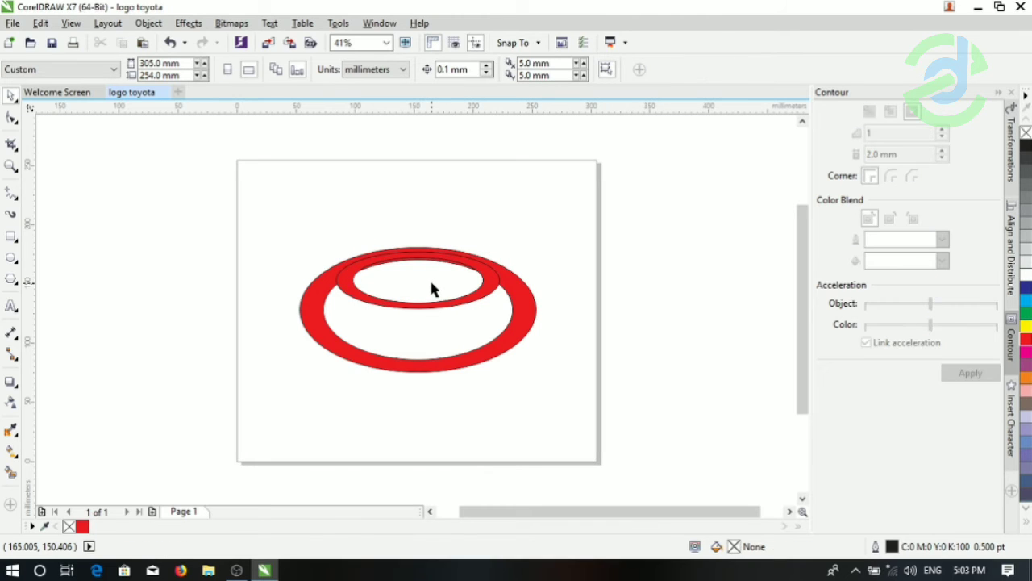
- Weld the flat upper ring and the large outer ring into one shape
{"action": "left_click", "coordinate": [349, 286]}
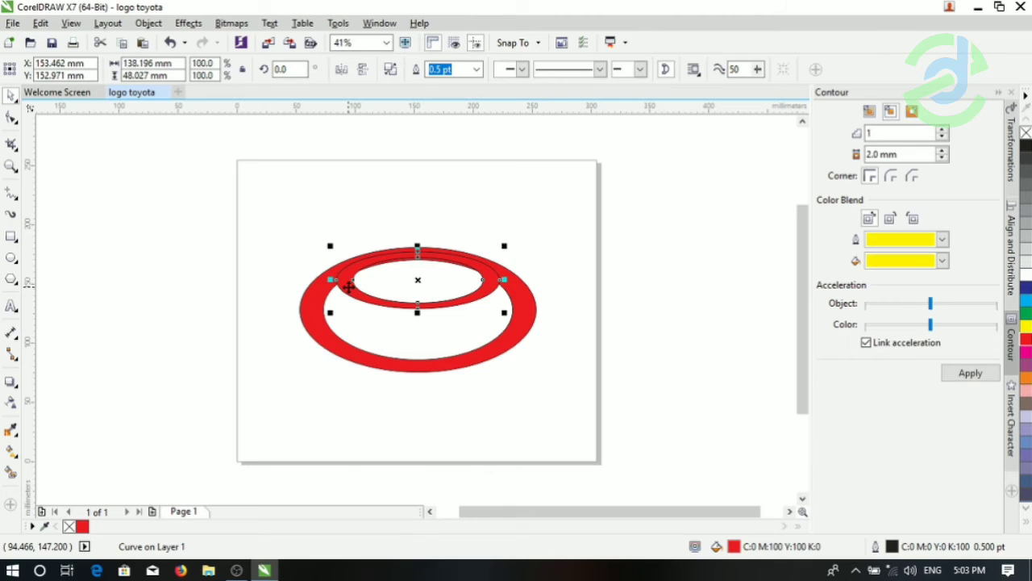
{"action": "left_click", "coordinate": [307, 308], "text": "shift"}
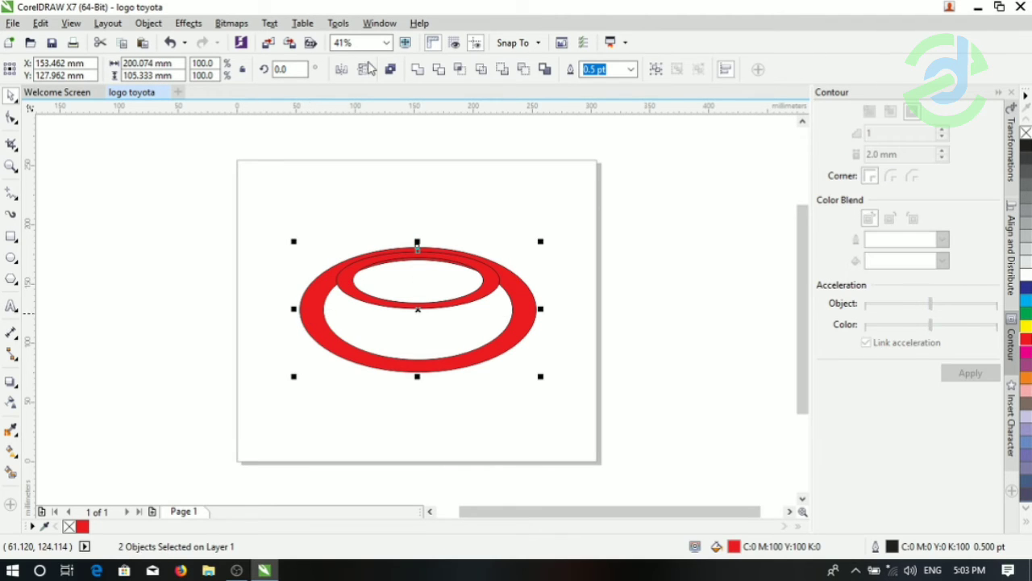
{"action": "left_click", "coordinate": [417, 71]}
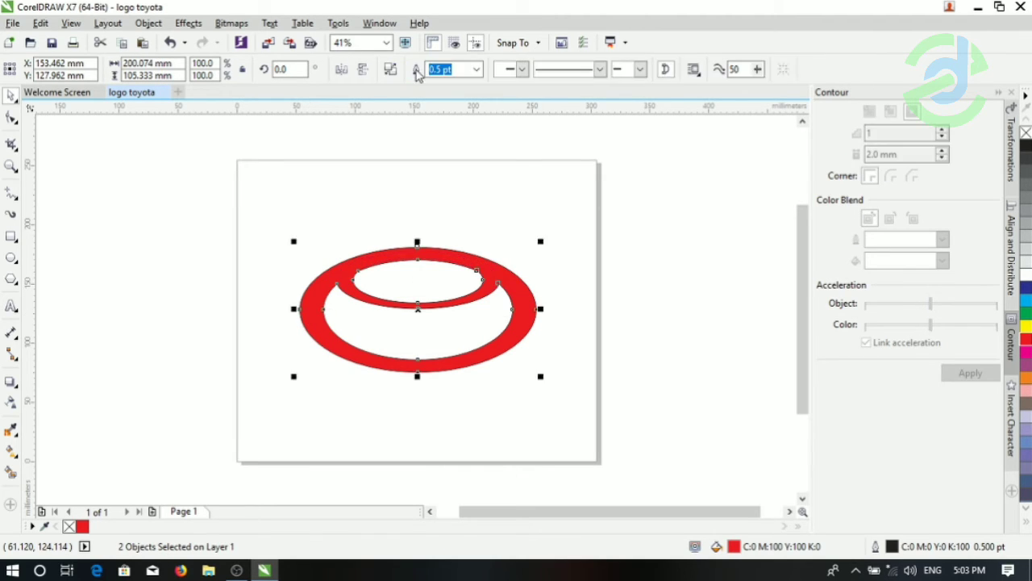
{"action": "left_click", "coordinate": [258, 196]}
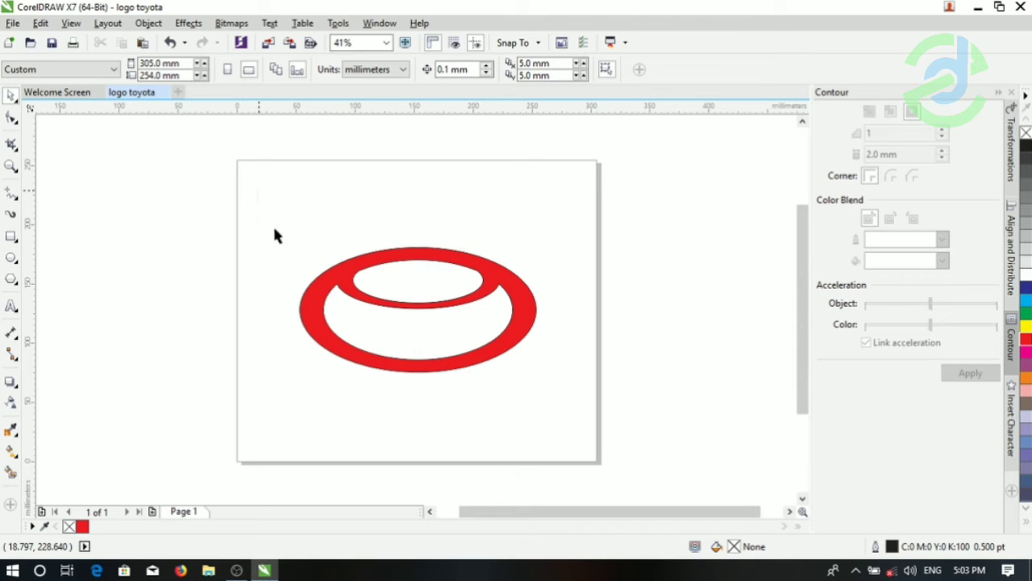
- Draw an upright ellipse about 44 × 74 mm and move it to the horizontal middle of the ring, overlapping its lower edge
{"action": "left_click", "coordinate": [13, 259]}
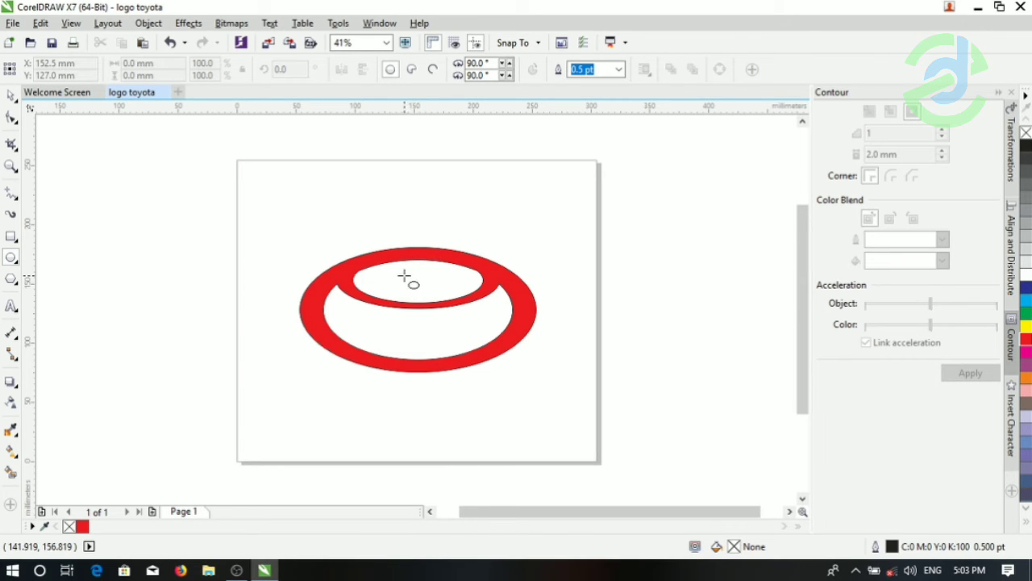
{"action": "left_click_drag", "start_coordinate": [418, 301], "coordinate": [459, 368]}
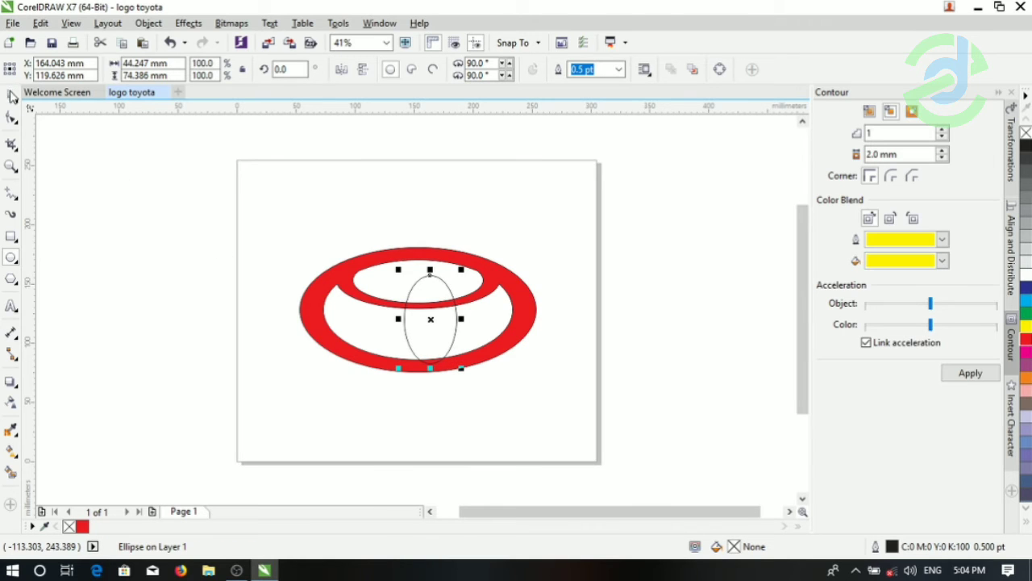
{"action": "left_click", "coordinate": [12, 96]}
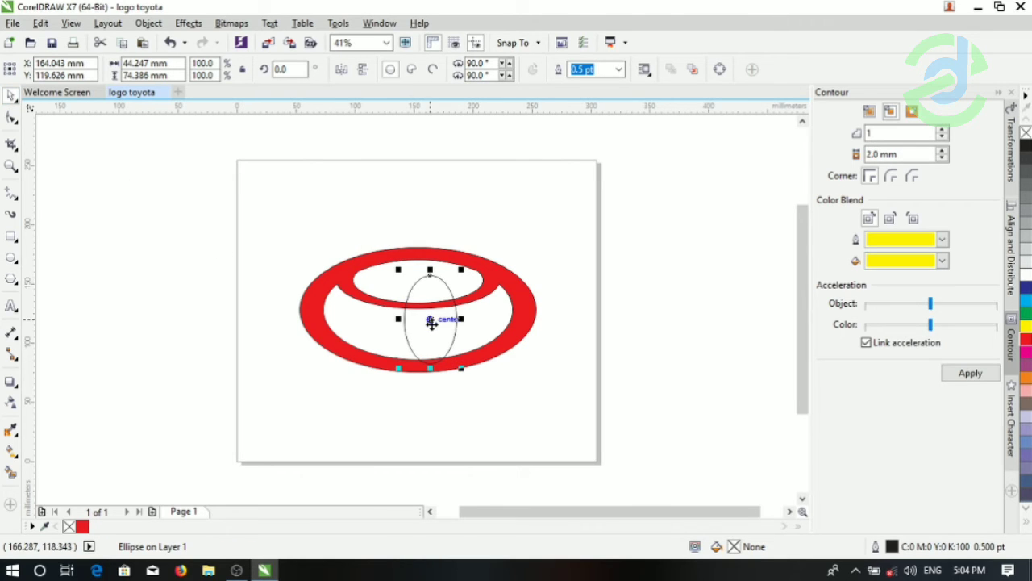
{"action": "left_click_drag", "start_coordinate": [430, 321], "coordinate": [418, 318]}
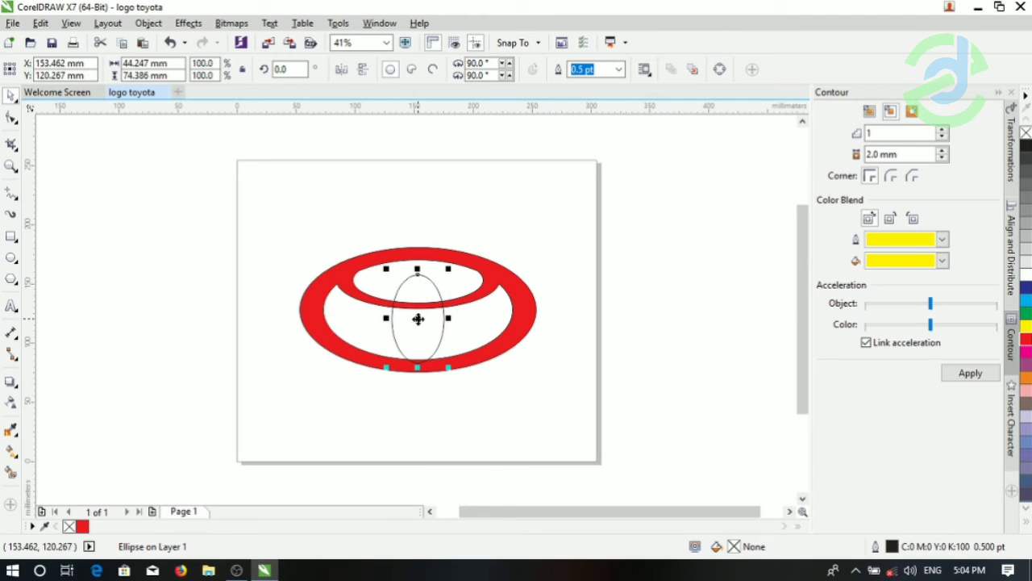
{"action": "left_click", "coordinate": [529, 317], "text": "shift"}
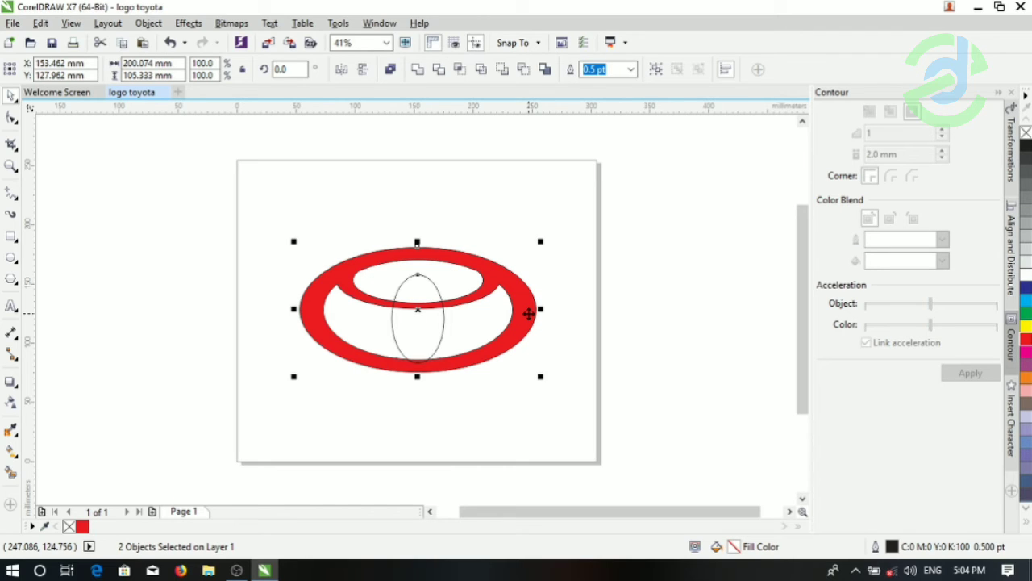
{"action": "key", "text": "c"}
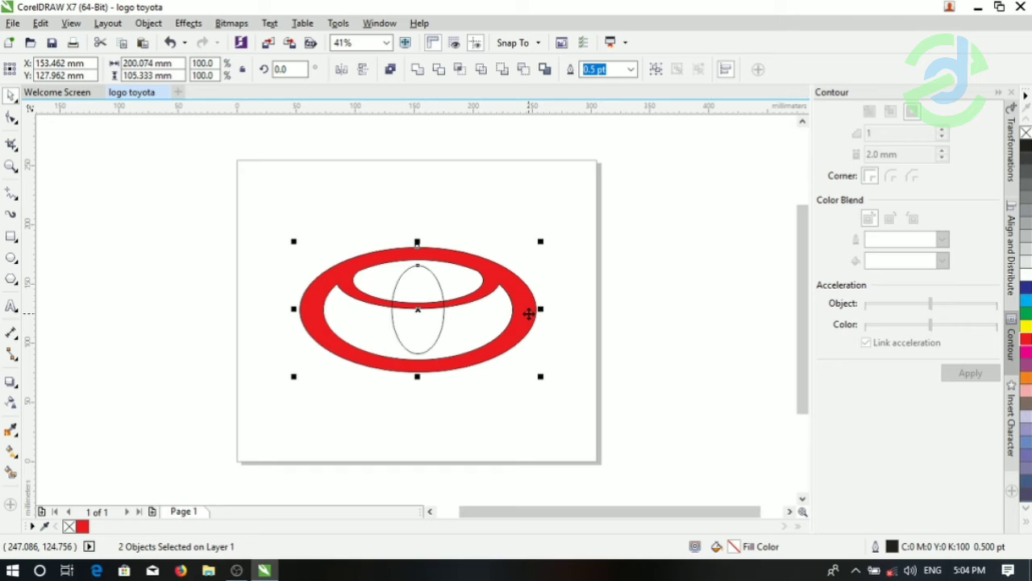
{"action": "key", "text": "ctrl+z"}
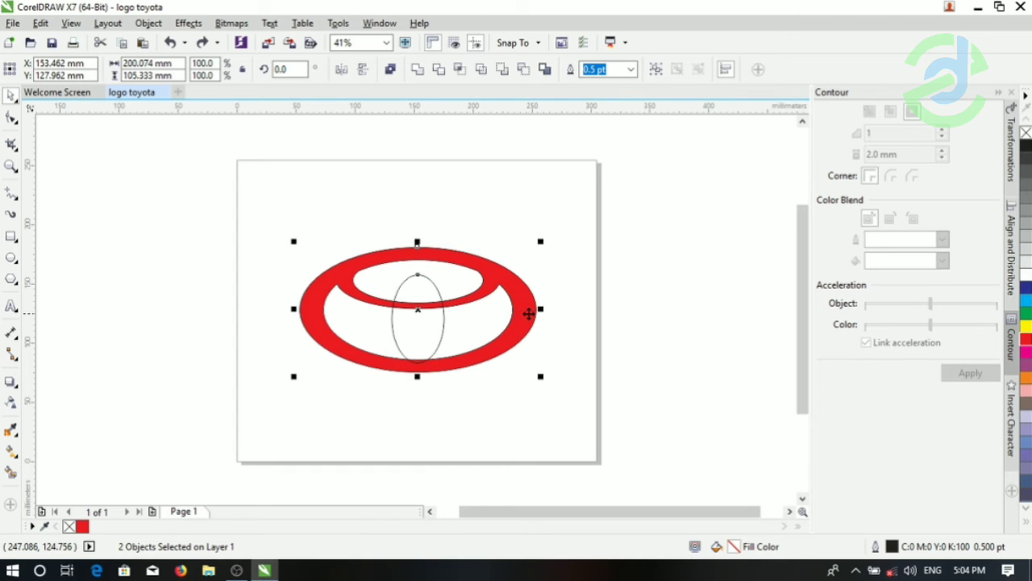
{"action": "left_click", "coordinate": [585, 294]}
- Fill the upright ellipse with red
{"action": "left_click", "coordinate": [420, 327]}
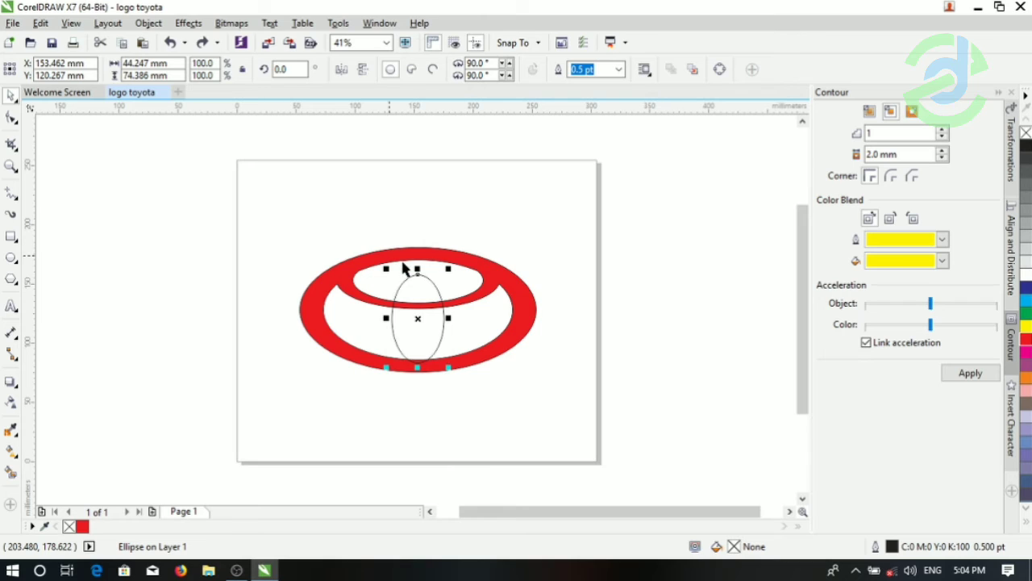
{"action": "mouse_move", "coordinate": [416, 266]}
{"action": "left_mouse_down"}
{"action": "mouse_move", "coordinate": [417, 254]}
{"action": "mouse_move", "coordinate": [418, 267]}
{"action": "left_mouse_up"}
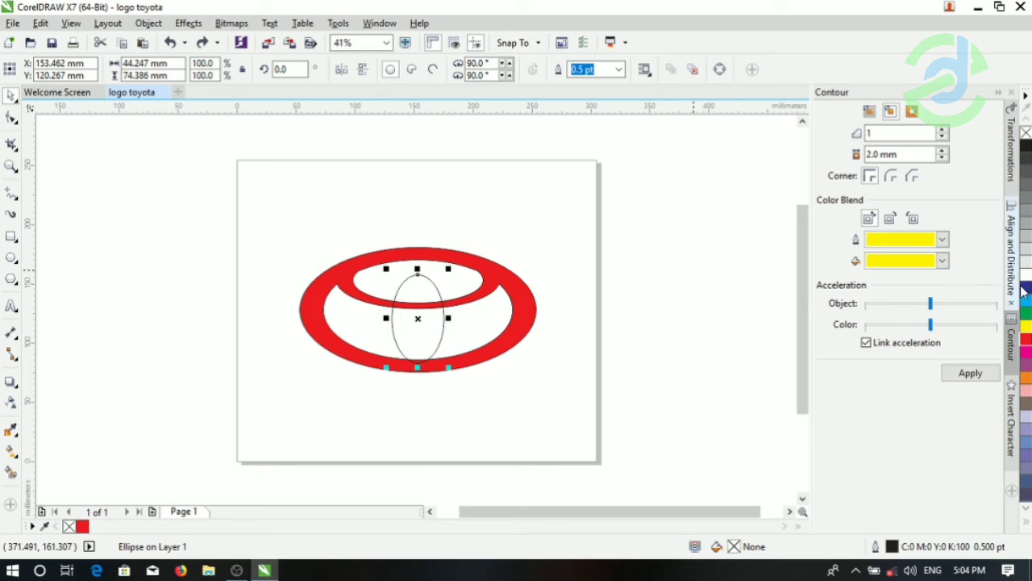
{"action": "left_click", "coordinate": [1027, 339]}
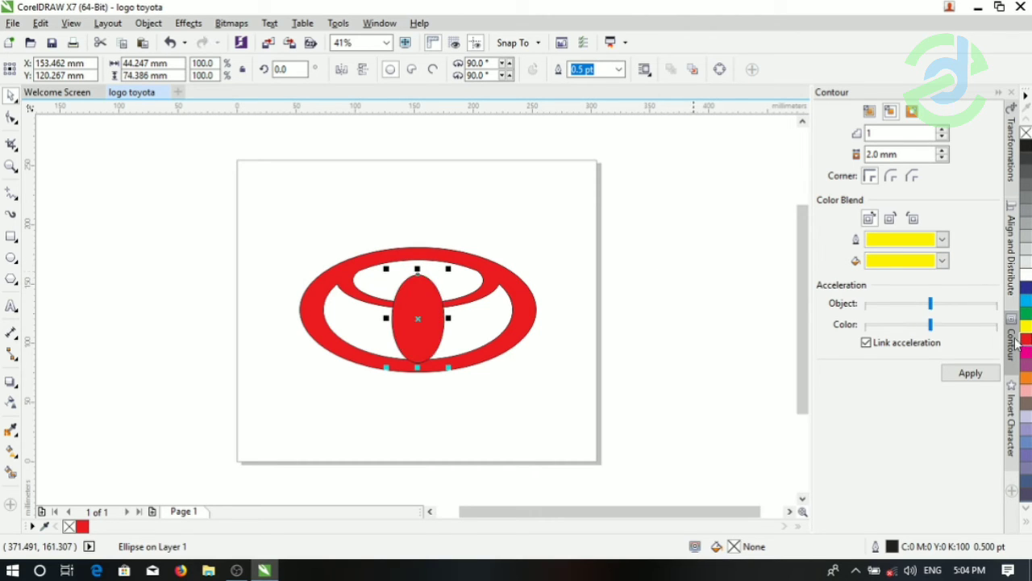
- Hollow the upright red ellipse into a ring by trimming out a concentric copy scaled to about 35 × 59 mm
{"action": "key", "text": "ctrl+c"}
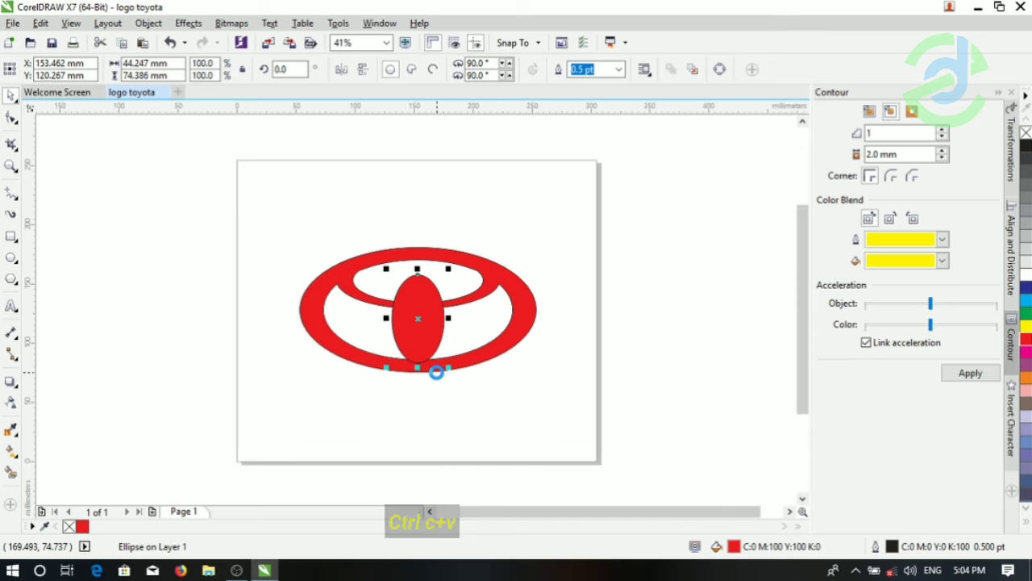
{"action": "key", "text": "ctrl+v"}
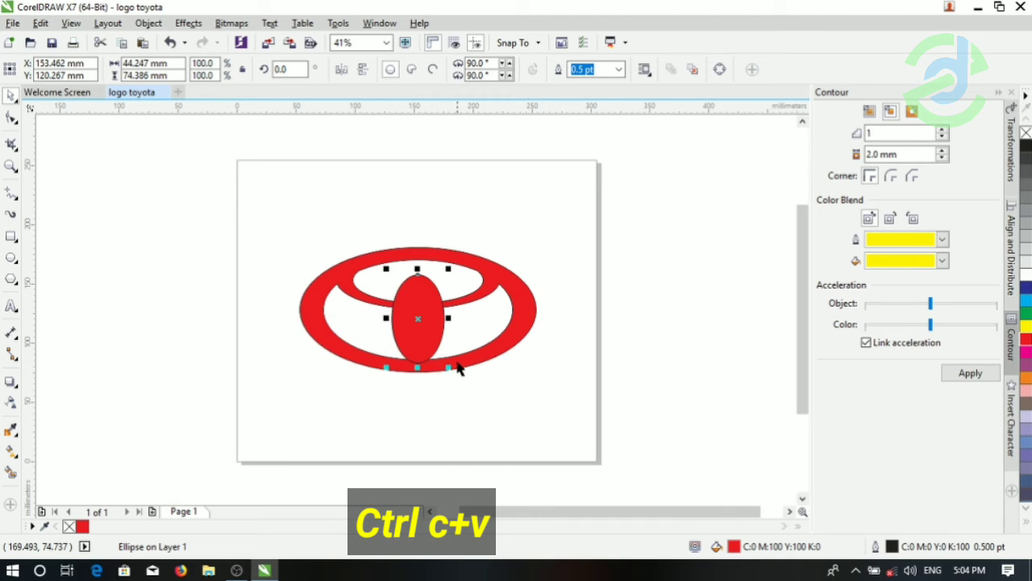
{"action": "left_click_drag", "start_coordinate": [449, 365], "coordinate": [447, 361]}
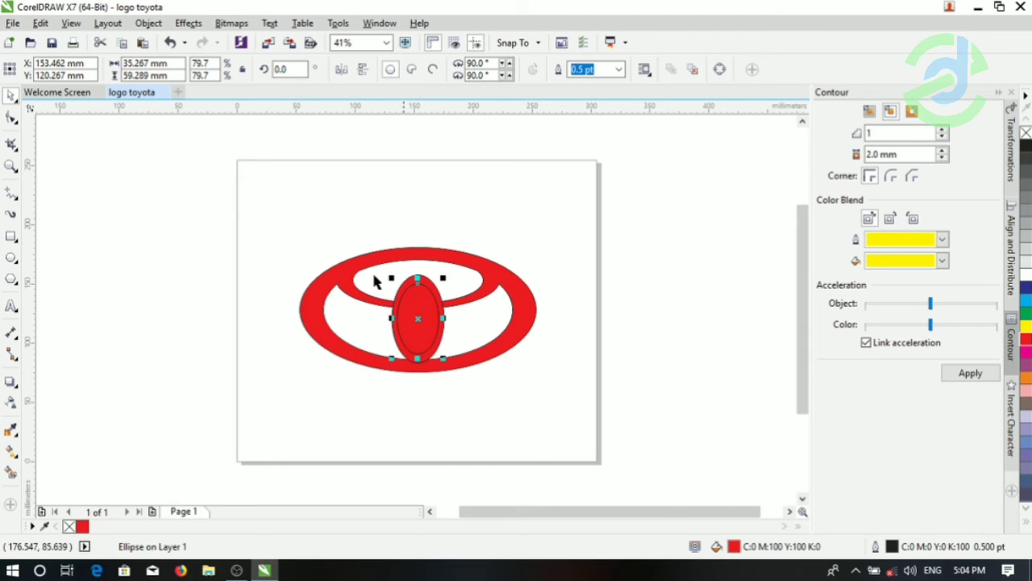
{"action": "left_click_drag", "start_coordinate": [327, 246], "coordinate": [462, 369]}
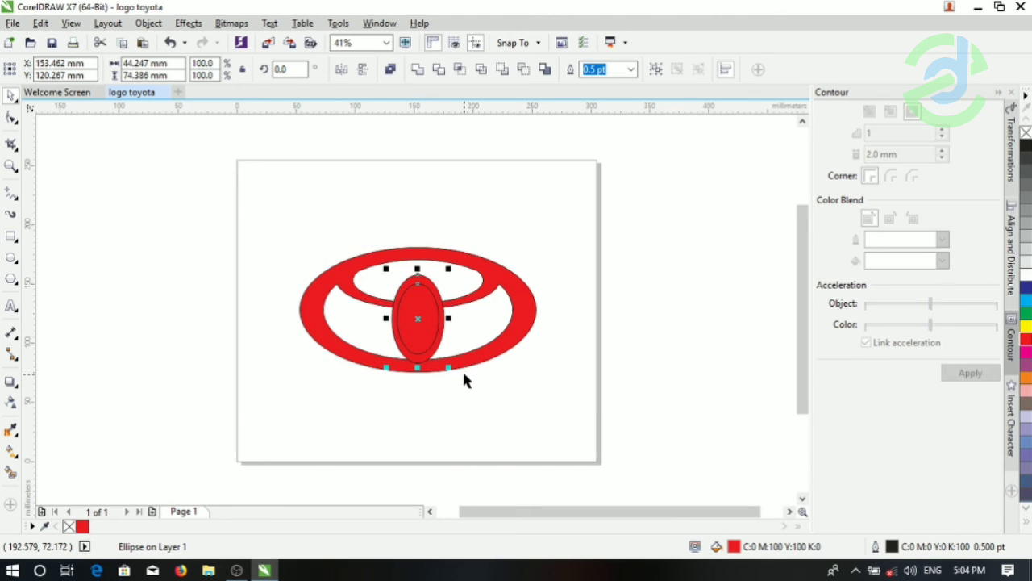
{"action": "left_click", "coordinate": [440, 73]}
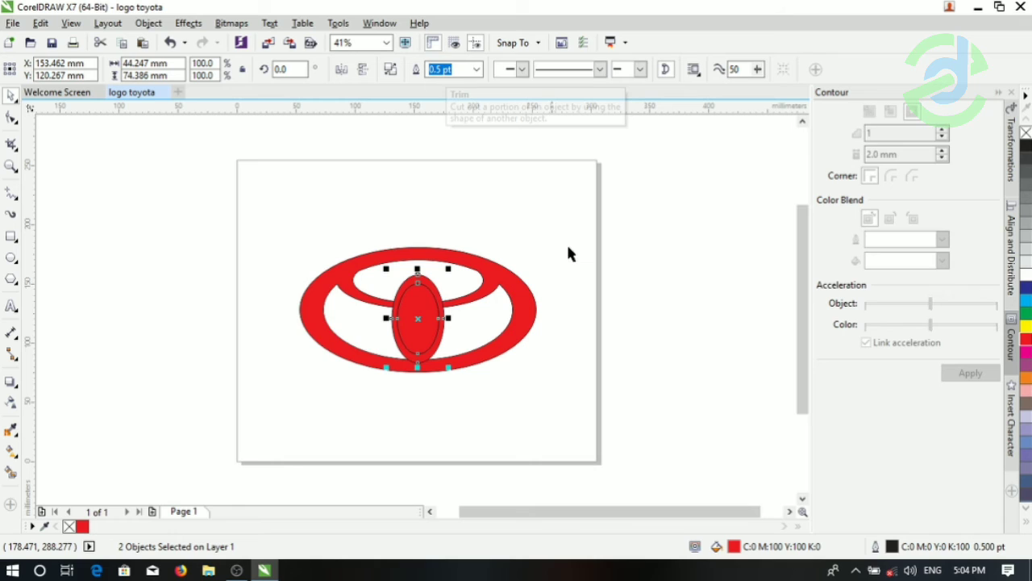
{"action": "left_click", "coordinate": [421, 337]}
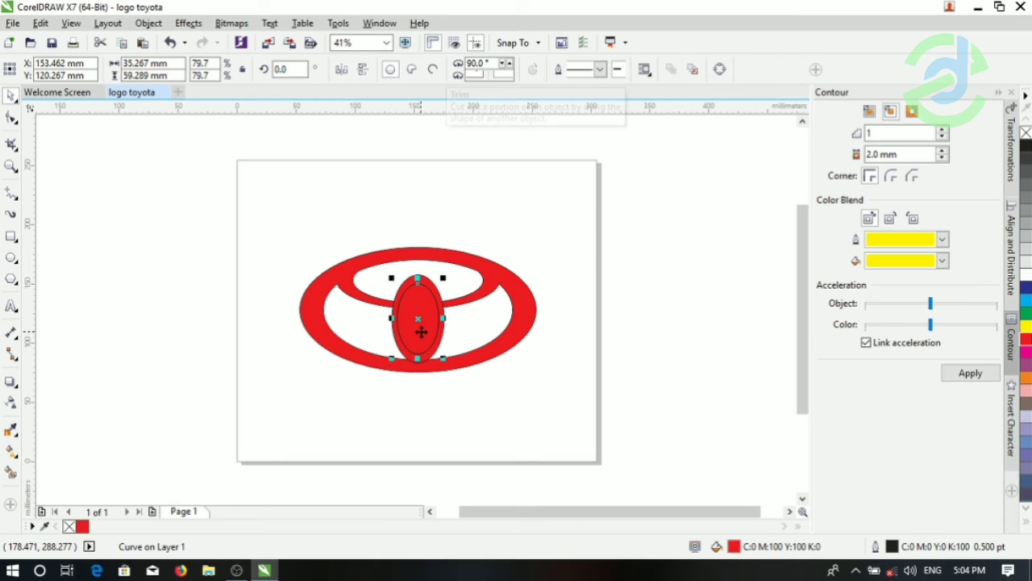
{"action": "key", "text": "Delete"}
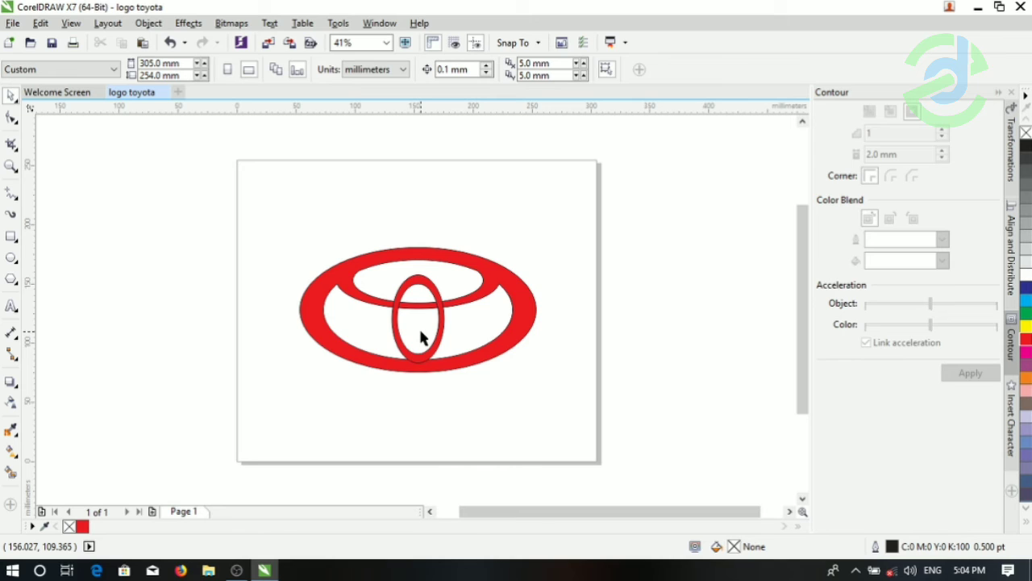
- Weld the upright inner ring and the large red ring shape into one object
{"action": "left_click", "coordinate": [482, 289]}
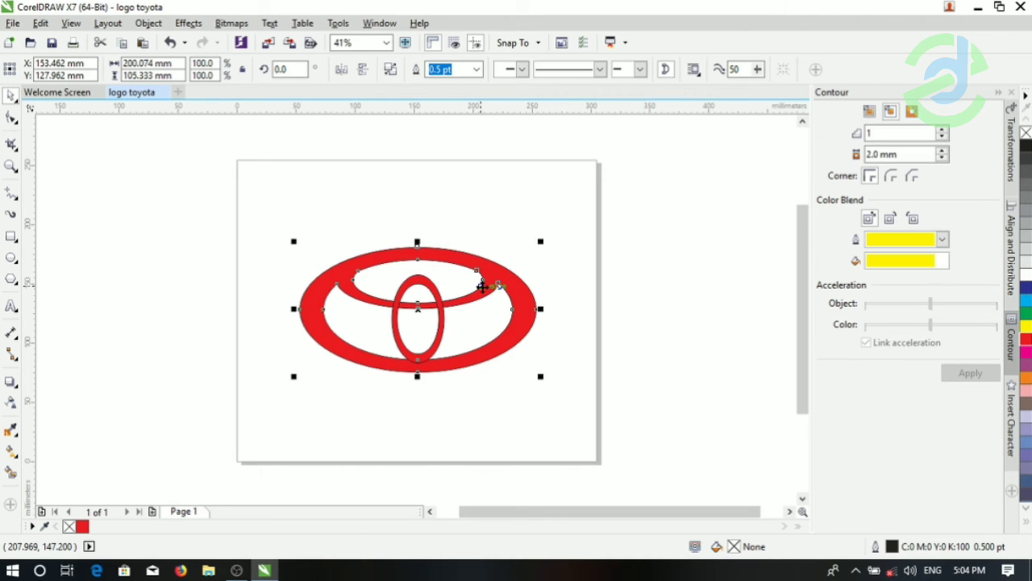
{"action": "left_click", "coordinate": [441, 322]}
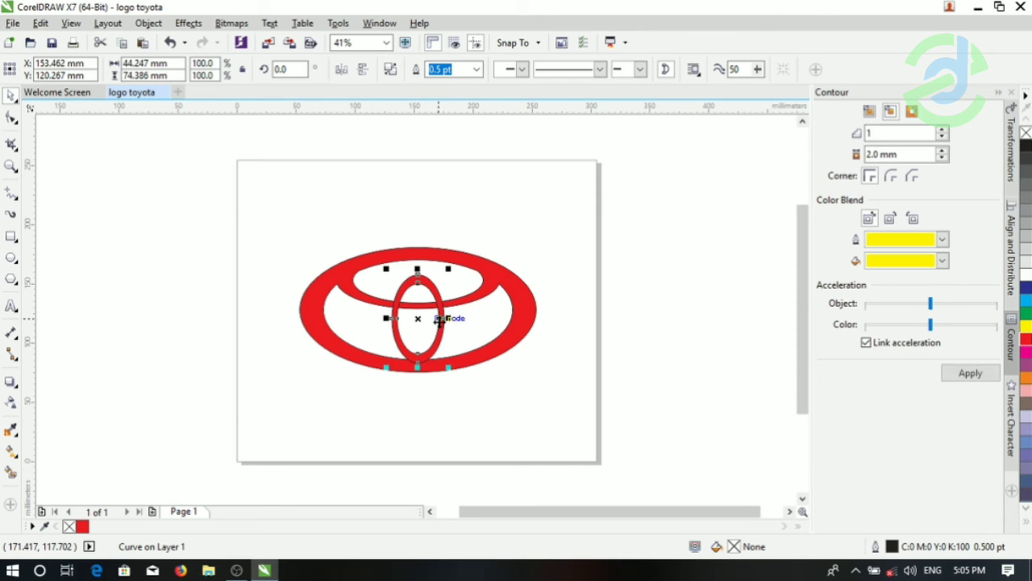
{"action": "left_click", "coordinate": [518, 326], "text": "shift"}
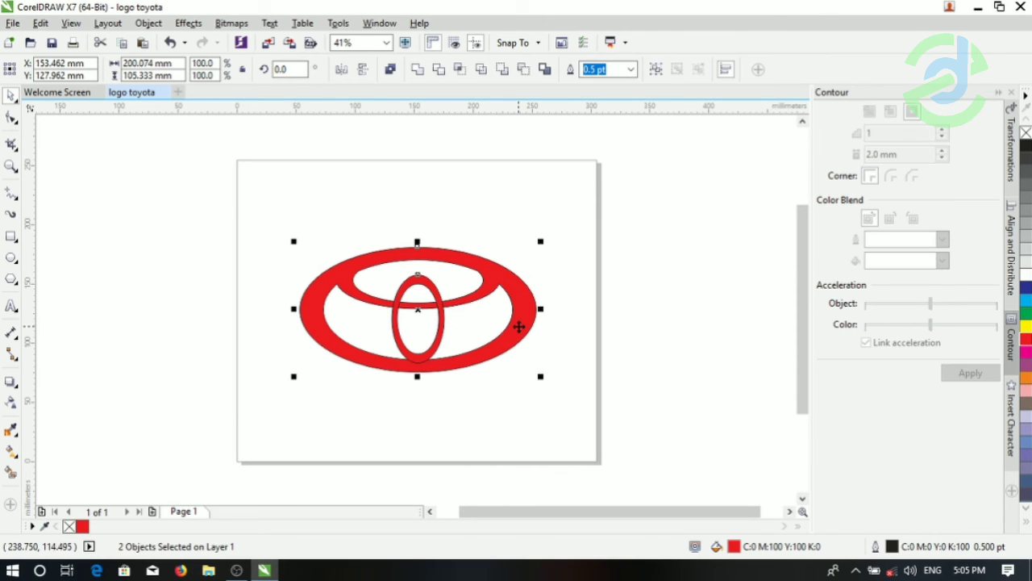
{"action": "left_click", "coordinate": [415, 69]}
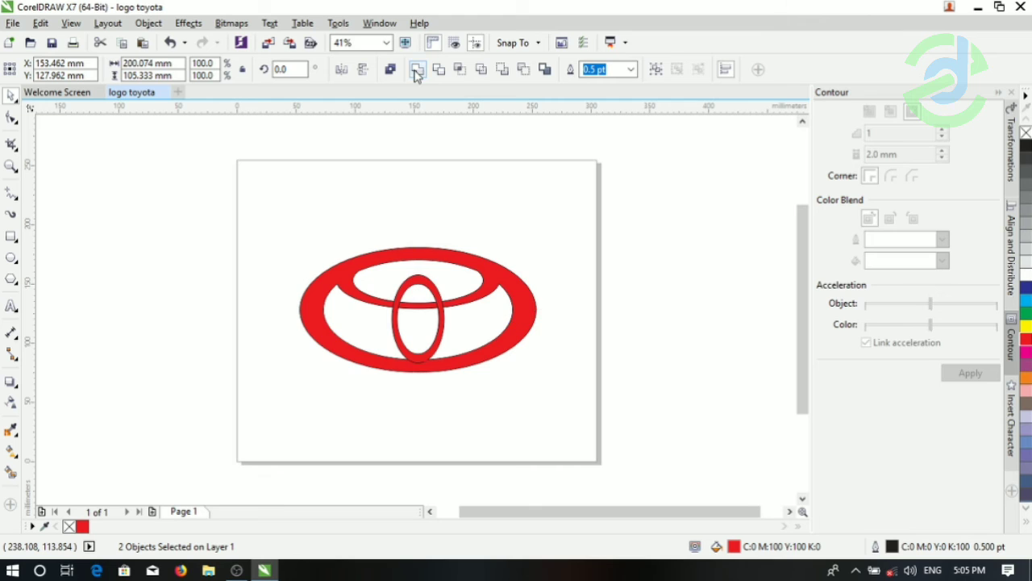
{"action": "left_click", "coordinate": [272, 187]}
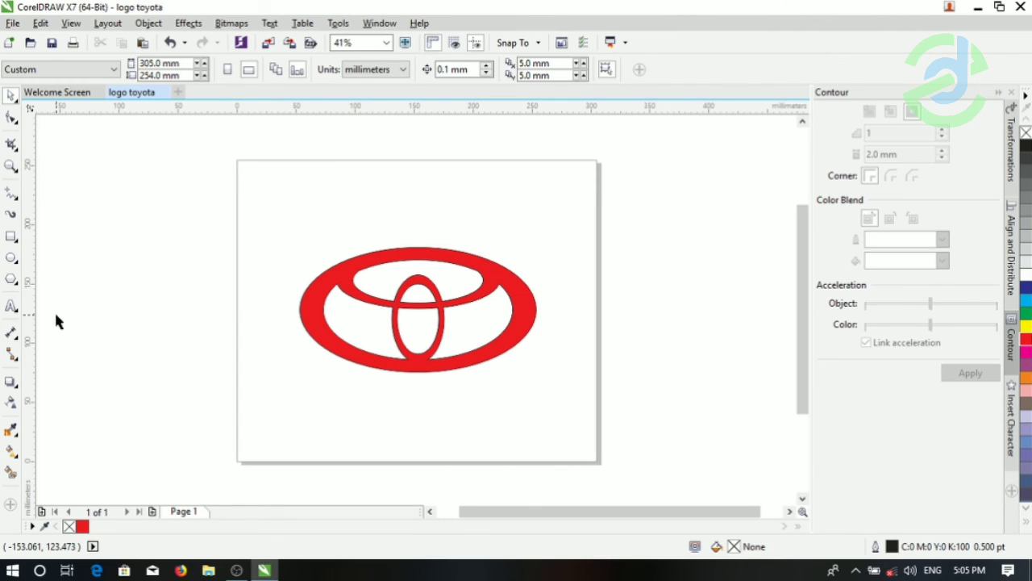
- Add the text TOYOTA in bold Arial below the emblem and enlarge it to about 128 × 23 mm
{"action": "left_click", "coordinate": [11, 309]}
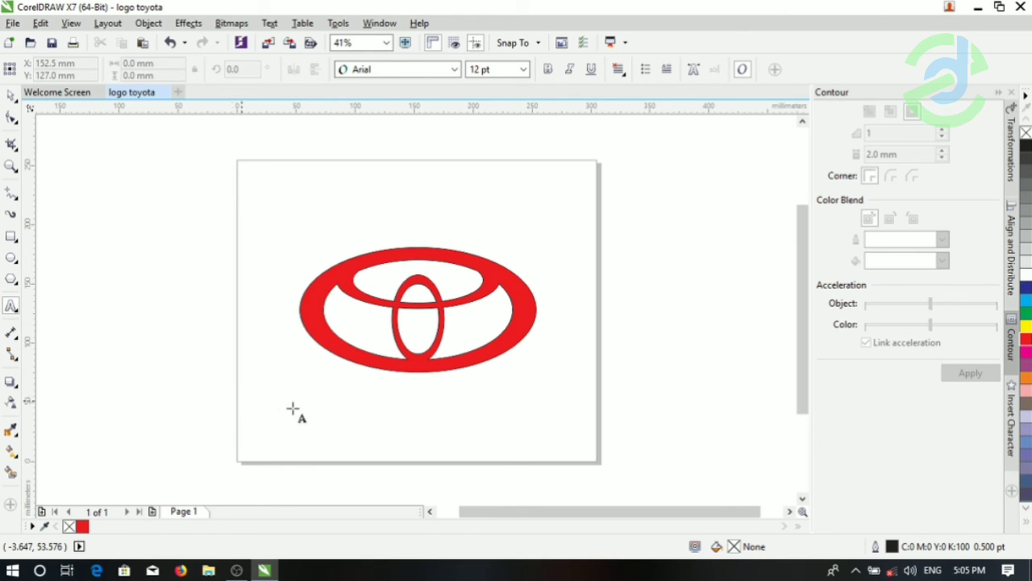
{"action": "left_click", "coordinate": [351, 401]}
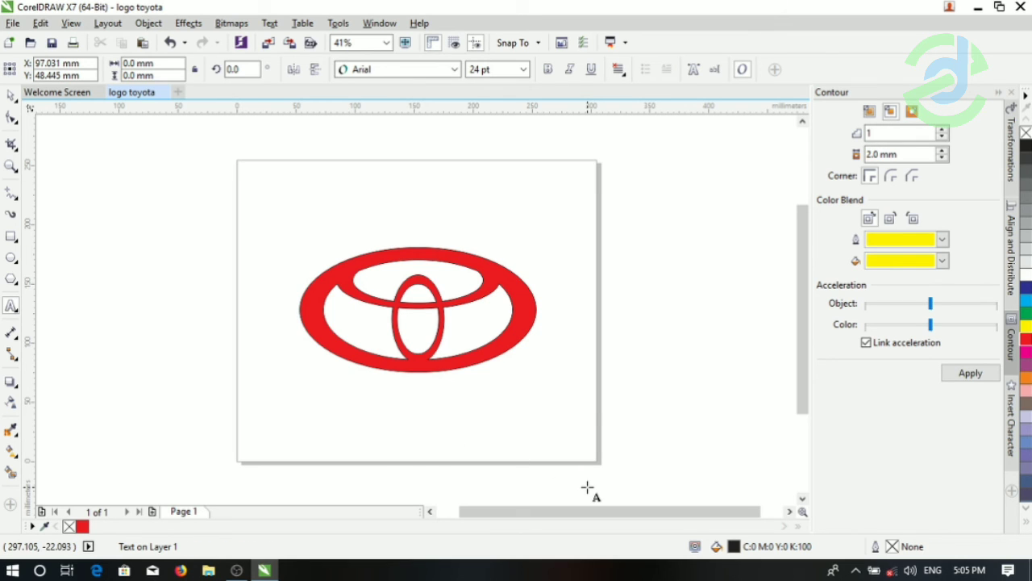
{"action": "type", "text": "TOYOTA"}
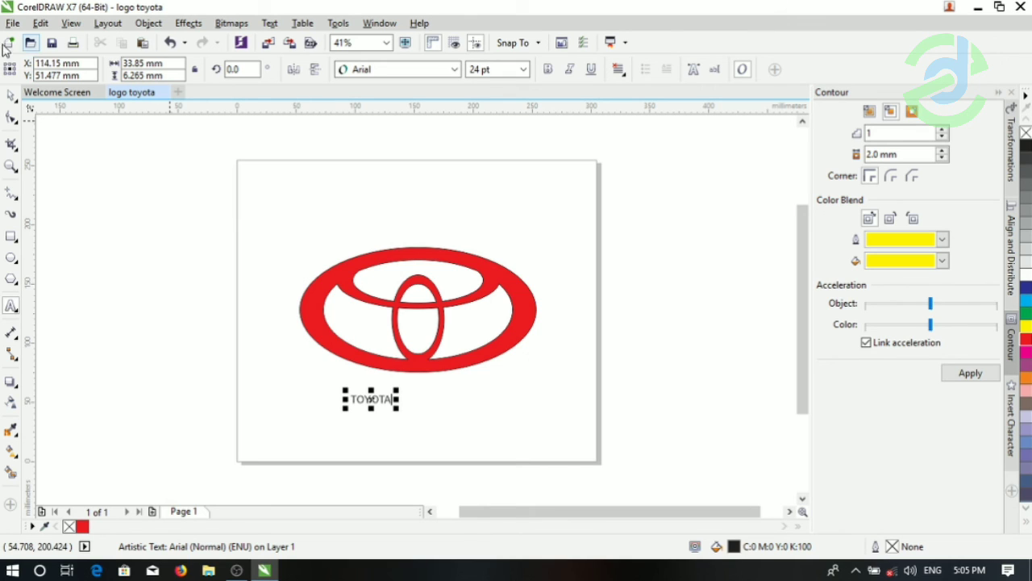
{"action": "left_click", "coordinate": [10, 97]}
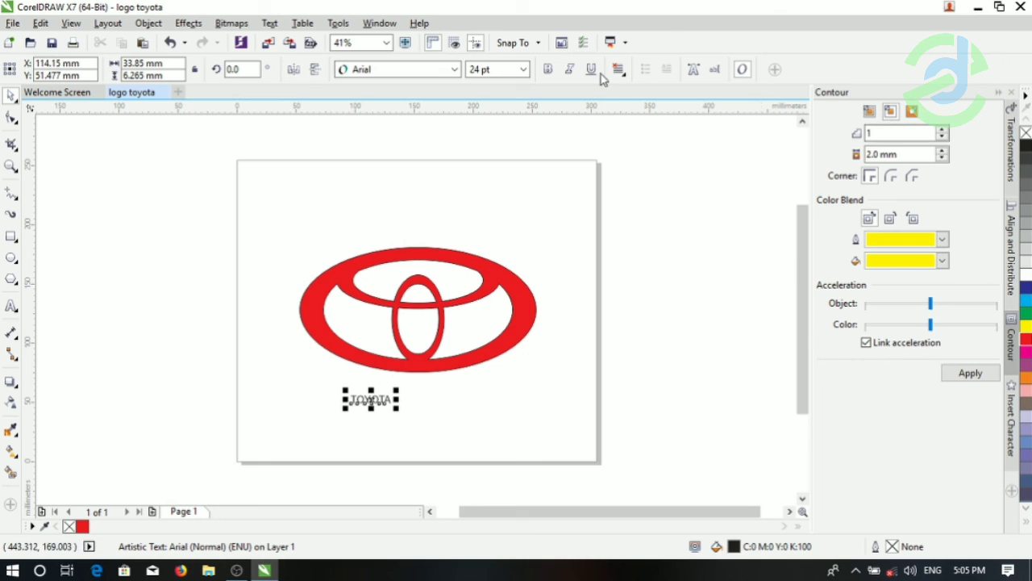
{"action": "left_click", "coordinate": [552, 70]}
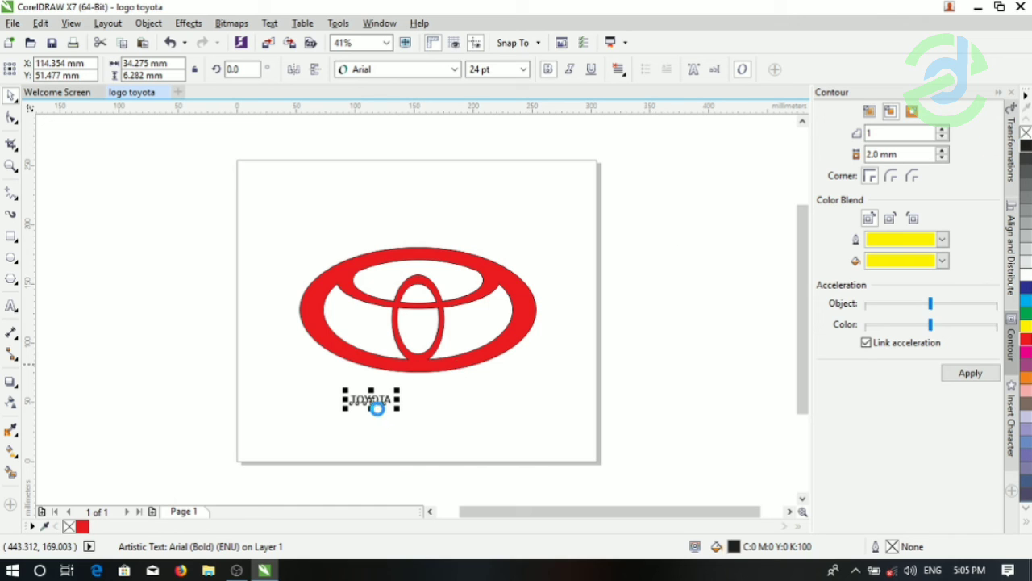
{"action": "left_click_drag", "start_coordinate": [377, 407], "coordinate": [395, 410]}
{"action": "left_click_drag", "start_coordinate": [398, 412], "coordinate": [503, 443]}
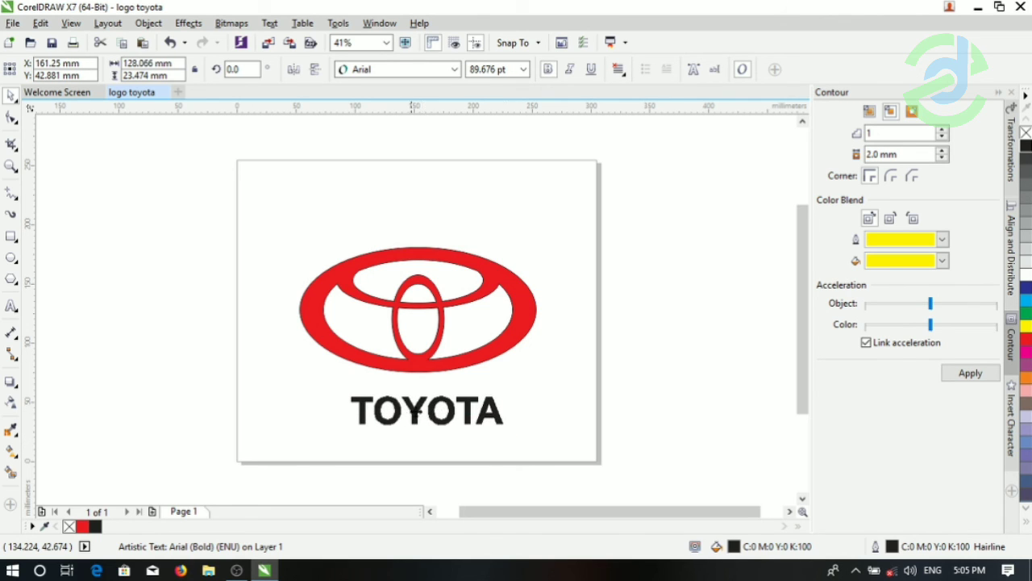
- Centre the red emblem on the page and deselect it
{"action": "left_click", "coordinate": [500, 275]}
{"action": "left_click", "coordinate": [499, 277]}
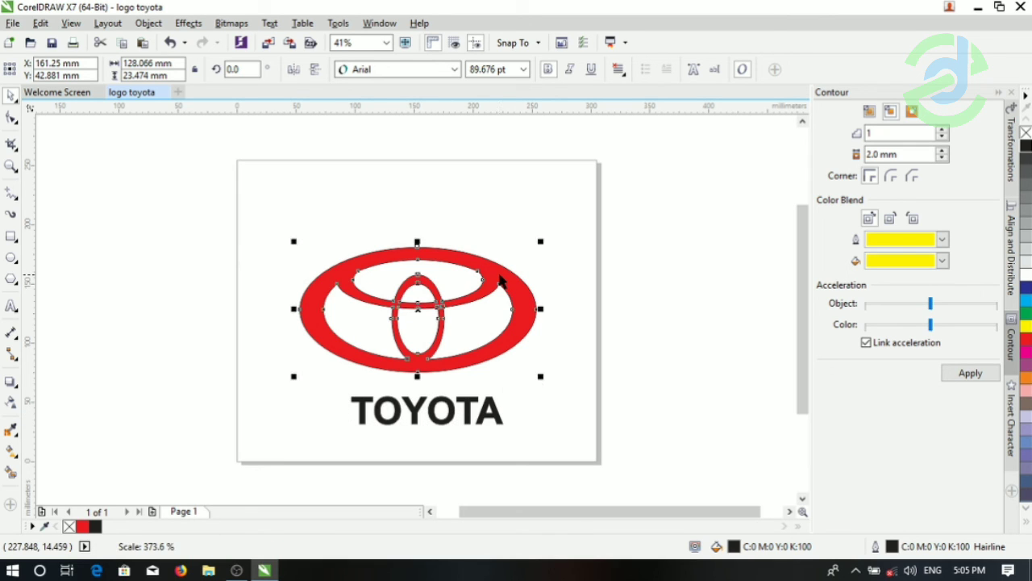
{"action": "left_click", "coordinate": [500, 275]}
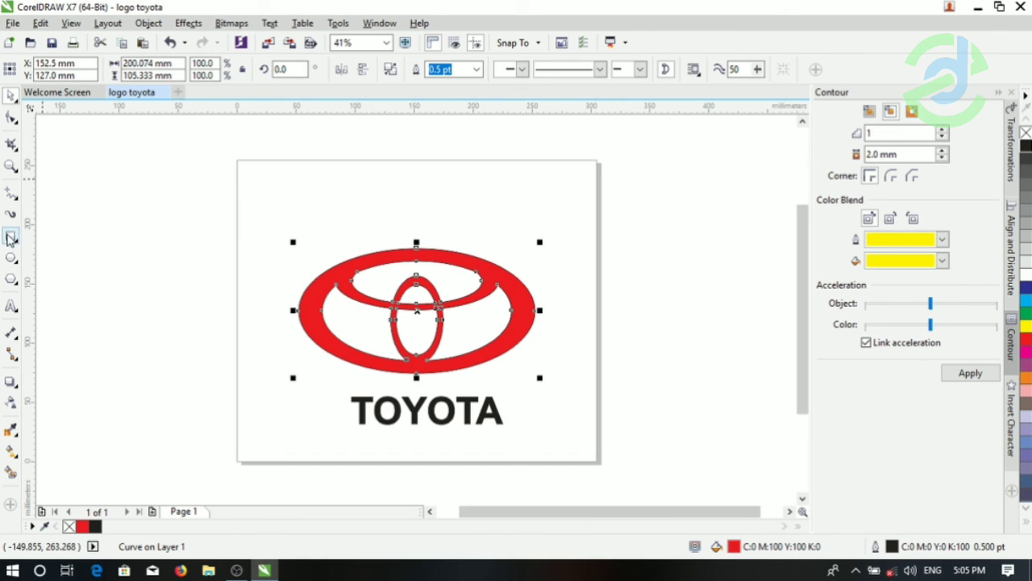
{"action": "left_click", "coordinate": [152, 224]}
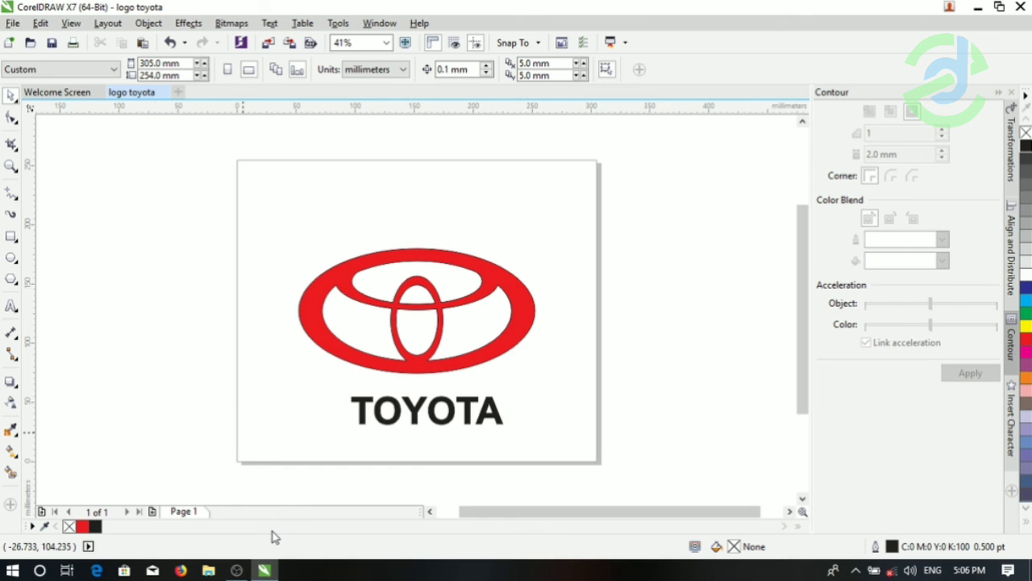
{"action": "left_click", "coordinate": [238, 571]}
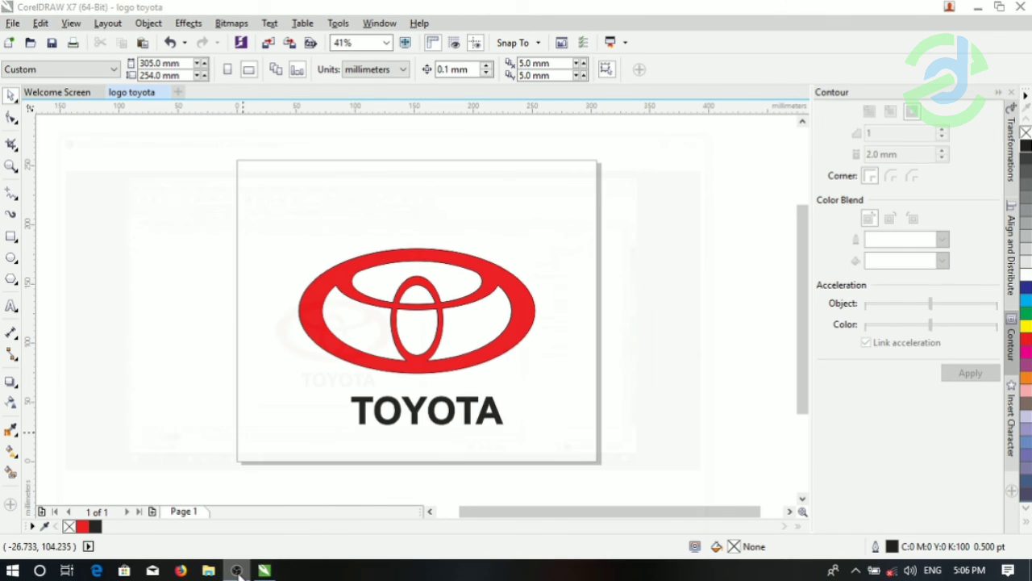